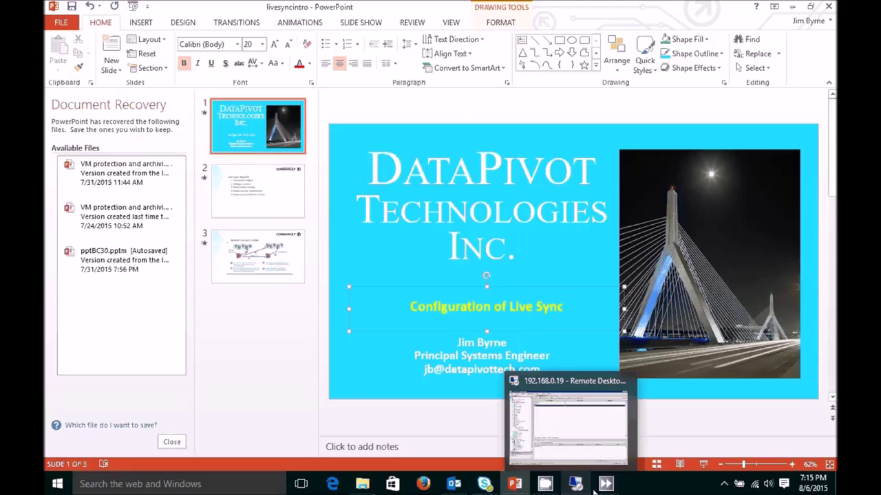
Switch from PowerPoint to the remote session and bring up the vCenter host inventory
left_click(537, 449)
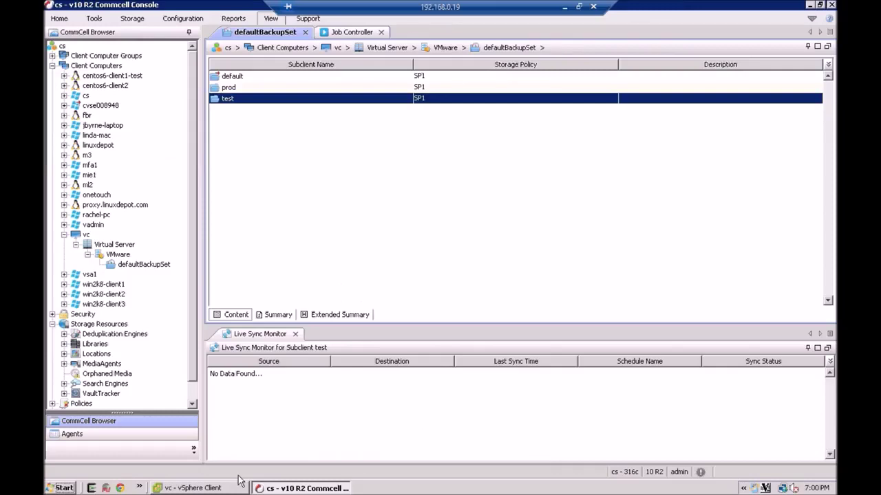
left_click(219, 486)
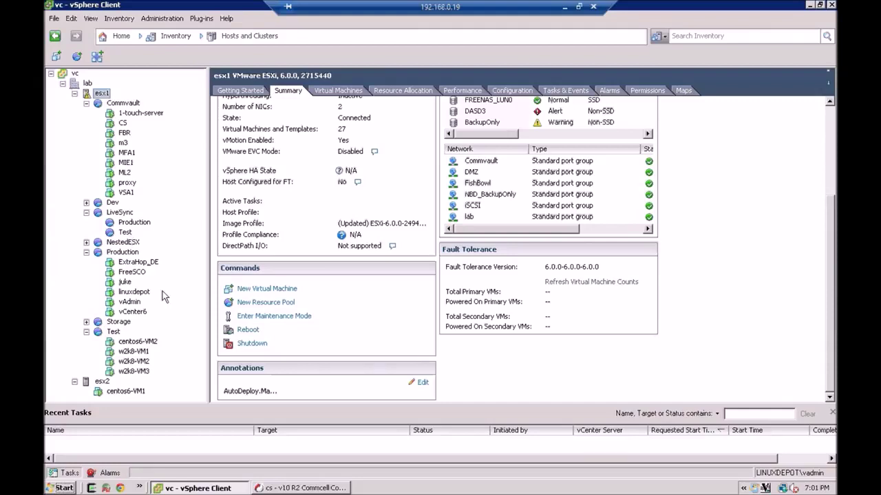
Return to the CommCell Console after reviewing the esx1 host inventory in vSphere
left_click(299, 489)
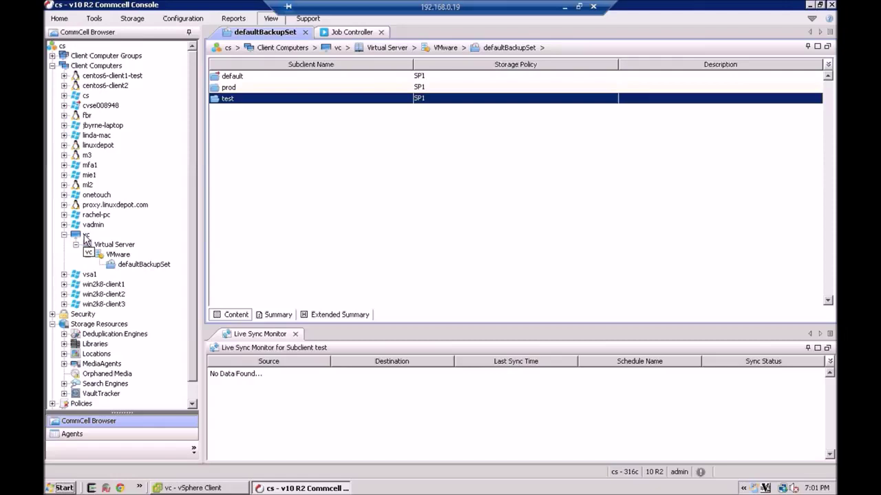
Show defaultBackupSet's subclients and bring up the Live Sync submenu for the test subclient
left_click(132, 267)
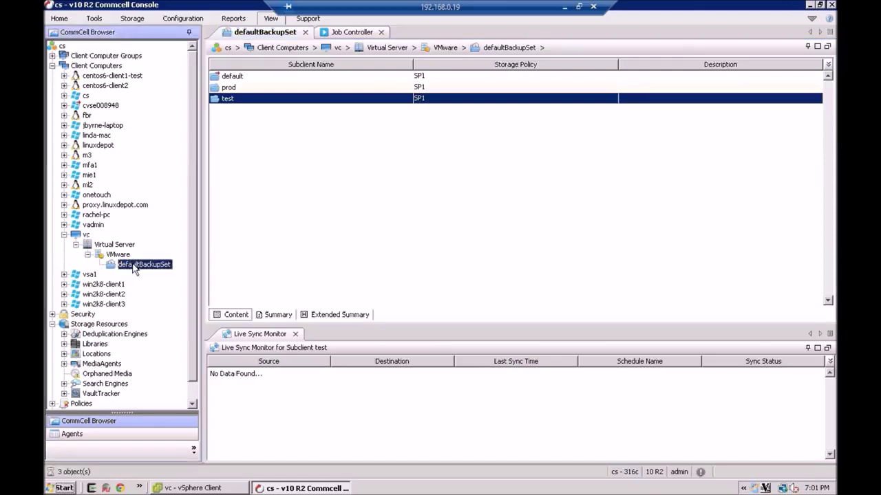
right_click(231, 101)
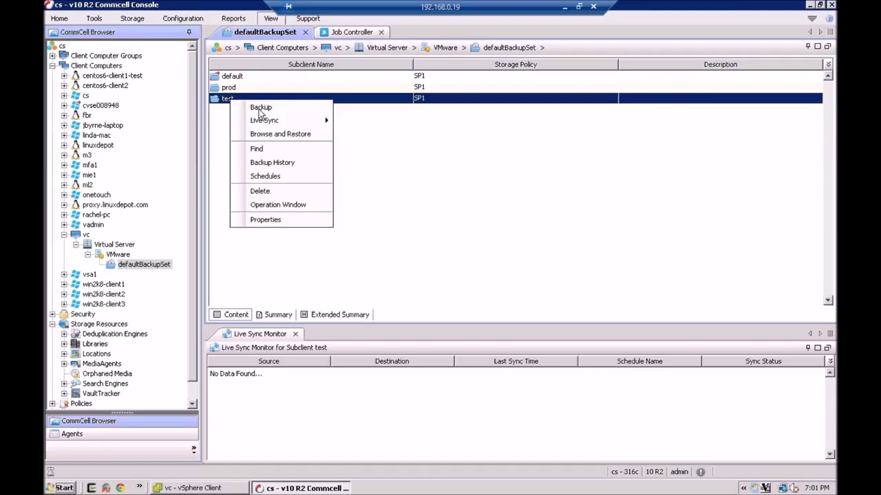
mouse_move(266, 123)
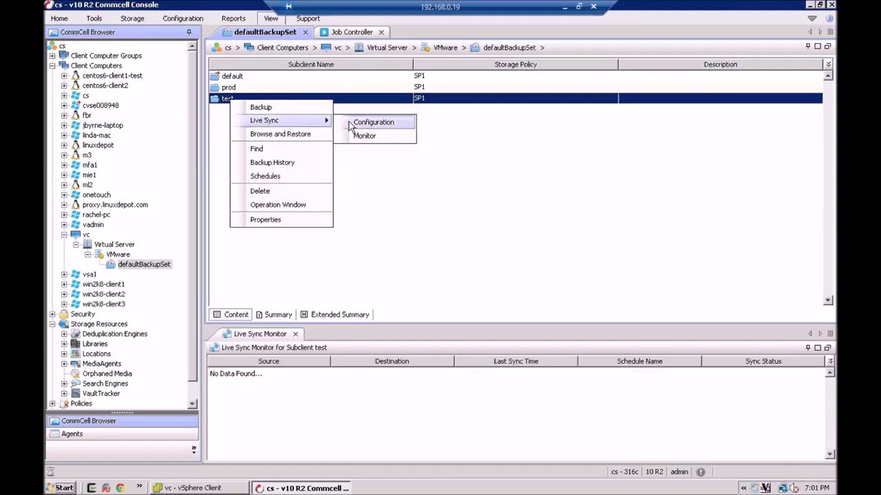
Open Live Sync configuration for subclient test and select all five defaultBackupSet VMs
left_click(371, 123)
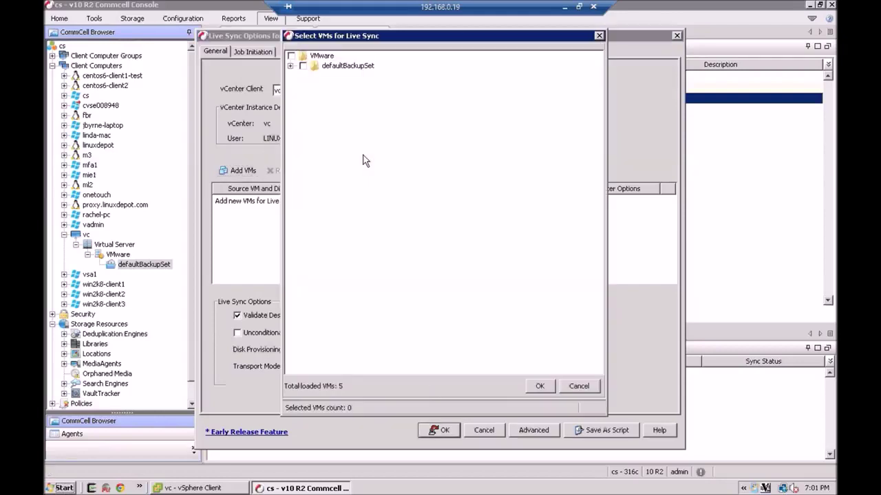
left_click(289, 66)
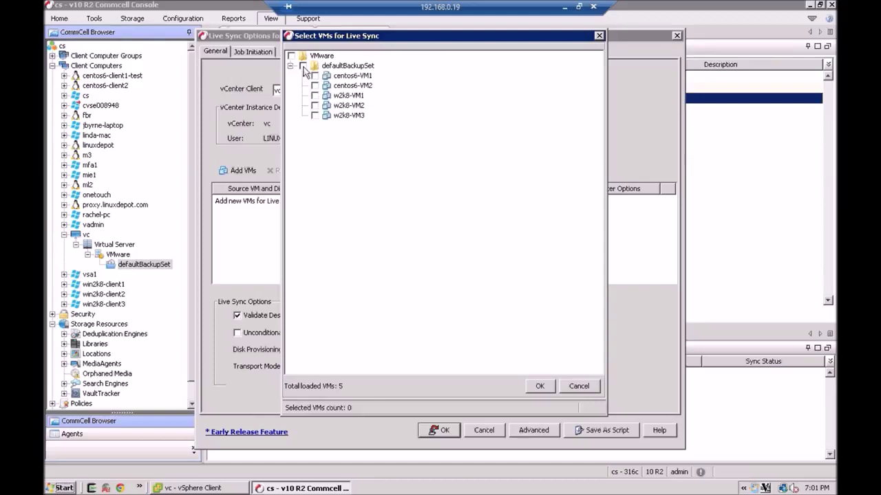
left_click(303, 66)
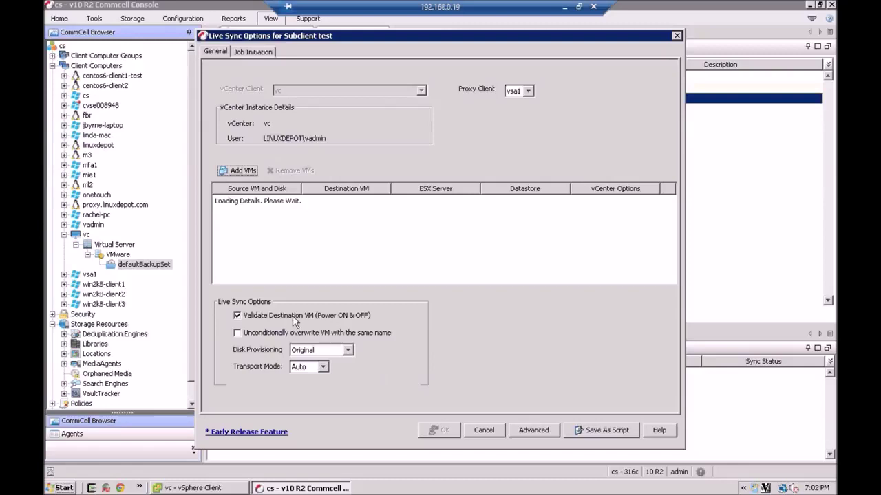
Disable destination VM validation, enable unconditional overwrite, and set Thin provisioning with NBD transport
left_click(238, 316)
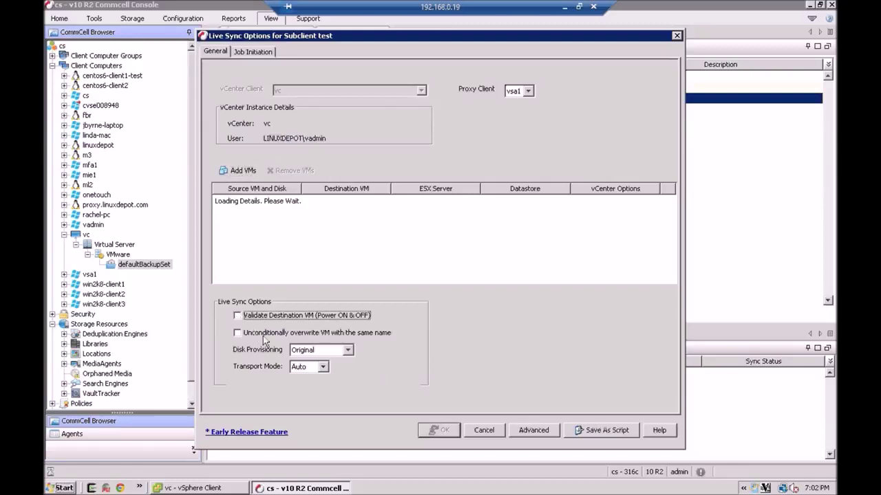
left_click(237, 333)
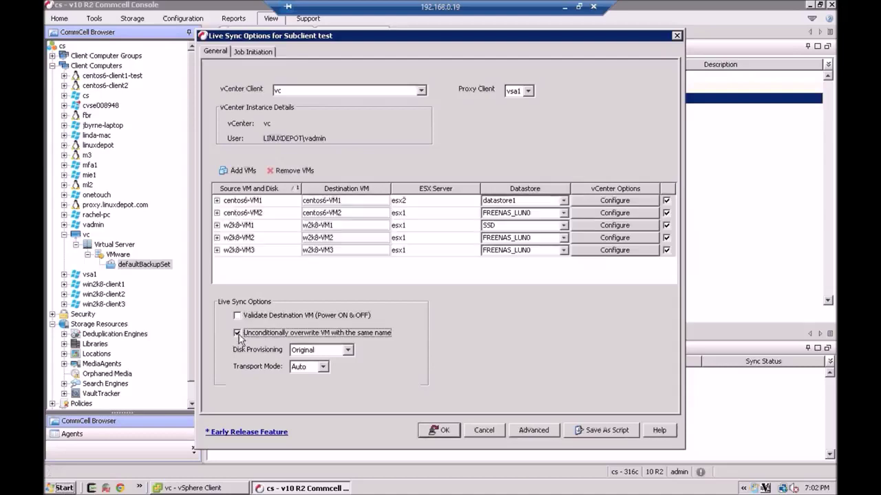
left_click(350, 349)
left_click(310, 380)
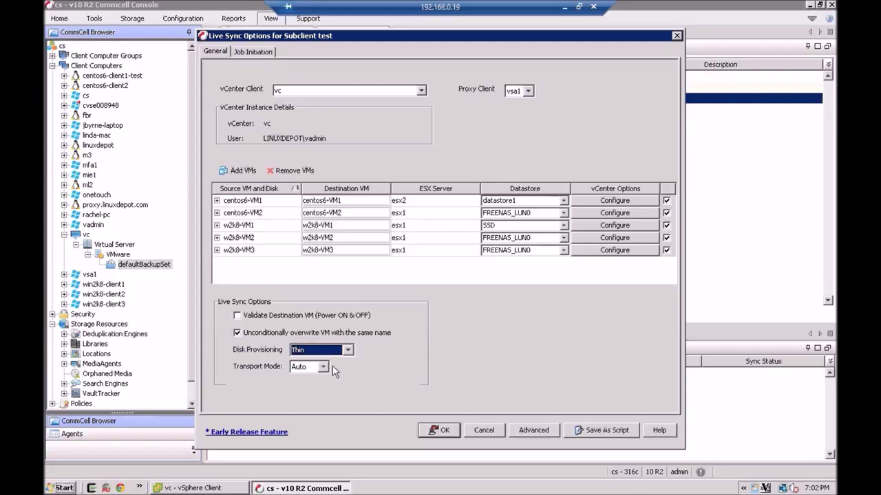
left_click(323, 368)
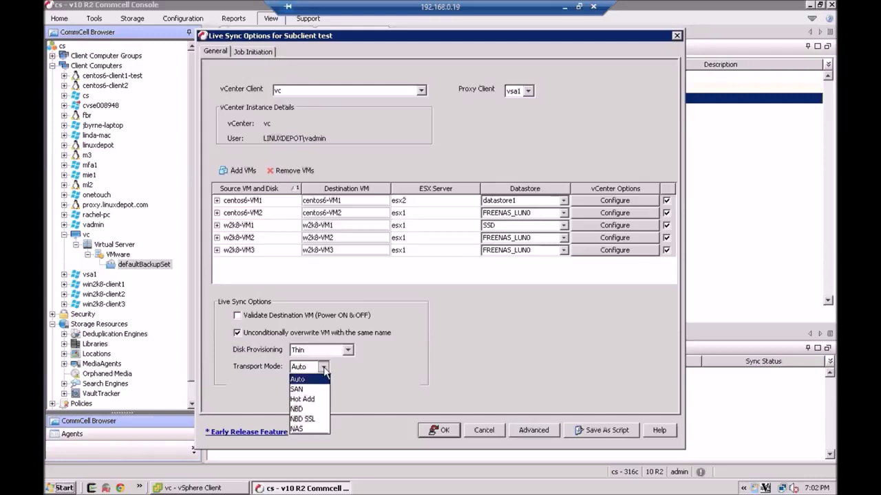
left_click(298, 409)
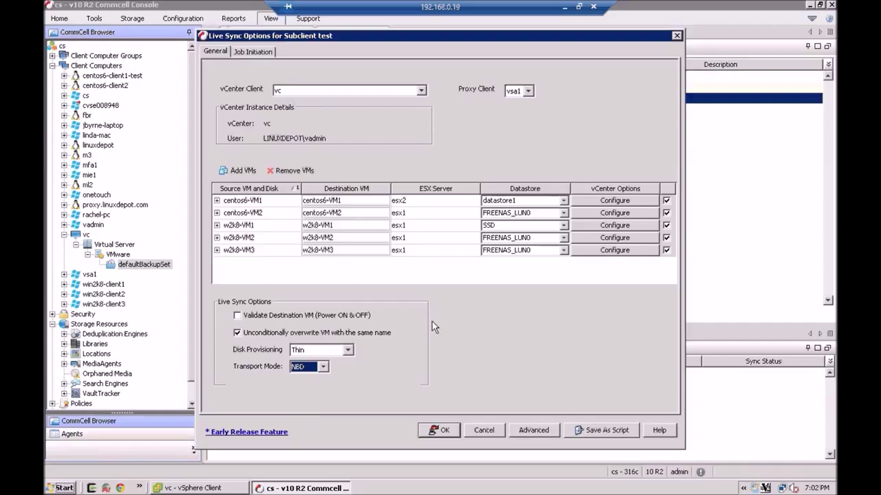
Select all five VM rows and open their vCenter destination options
left_click(269, 201)
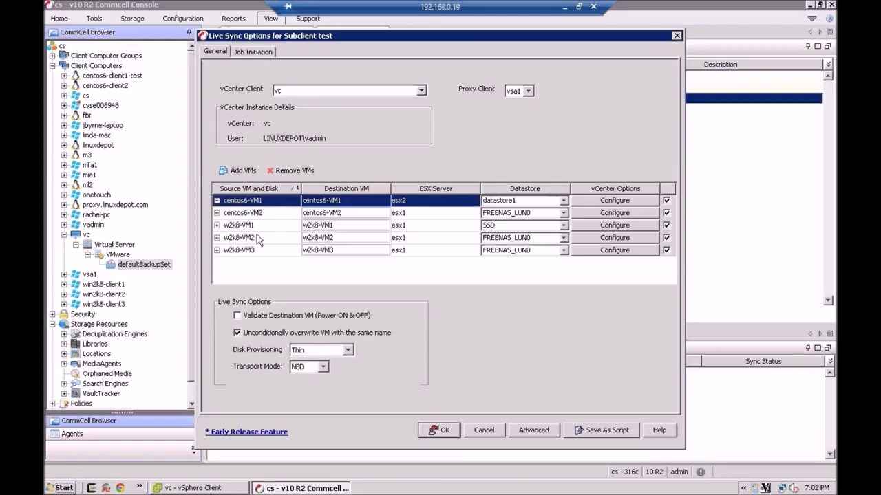
left_click(252, 252, "shift")
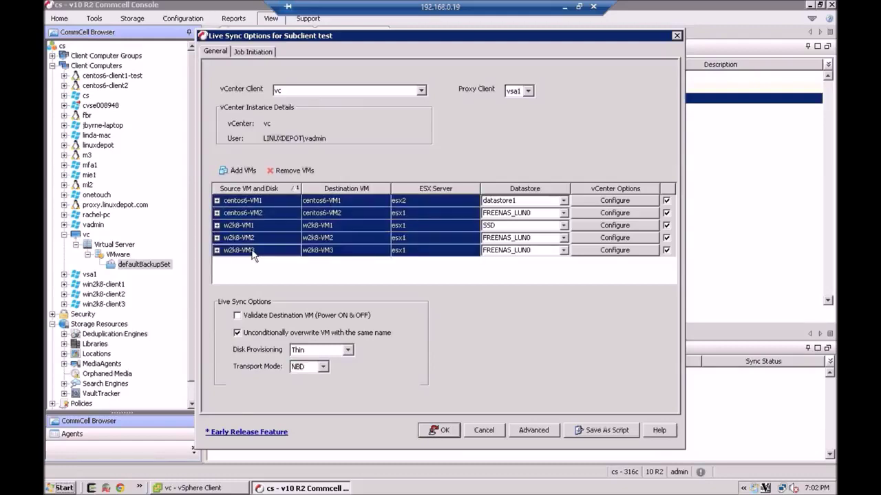
left_click(585, 204)
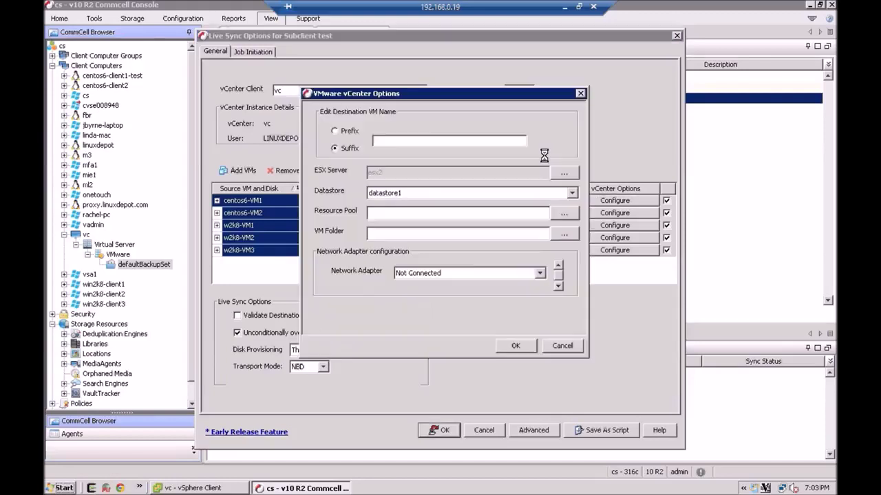
Set the destination VM name suffix to -DR and browse for the ESX server
left_click(476, 142)
type("-DR")
left_click(561, 175)
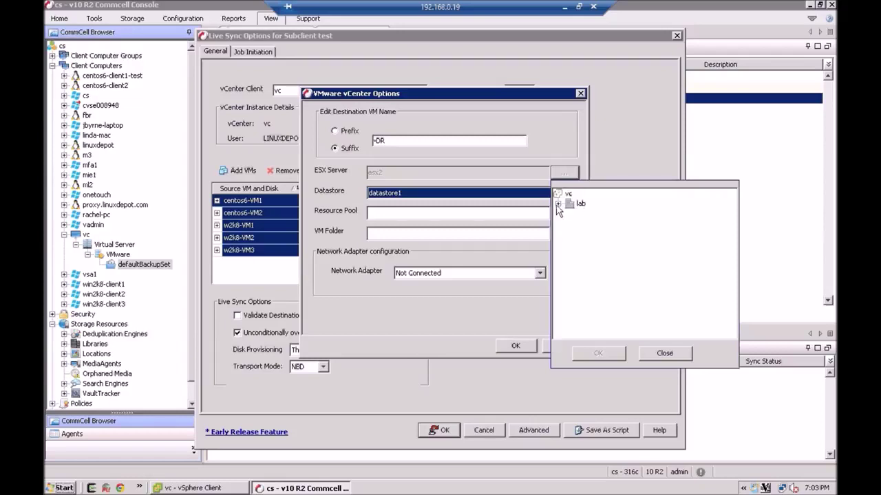
Target host esx1 under lab with the LiveSyncOnly datastore for the destination VMs
left_click(557, 204)
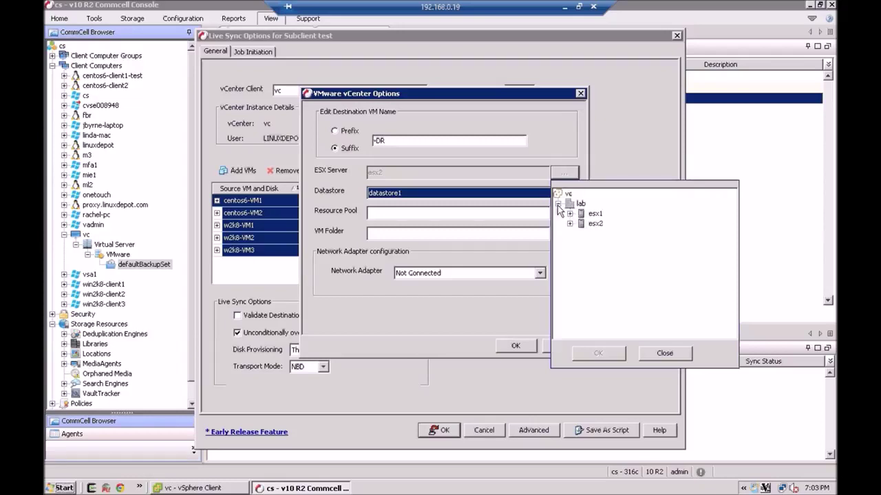
left_click(593, 214)
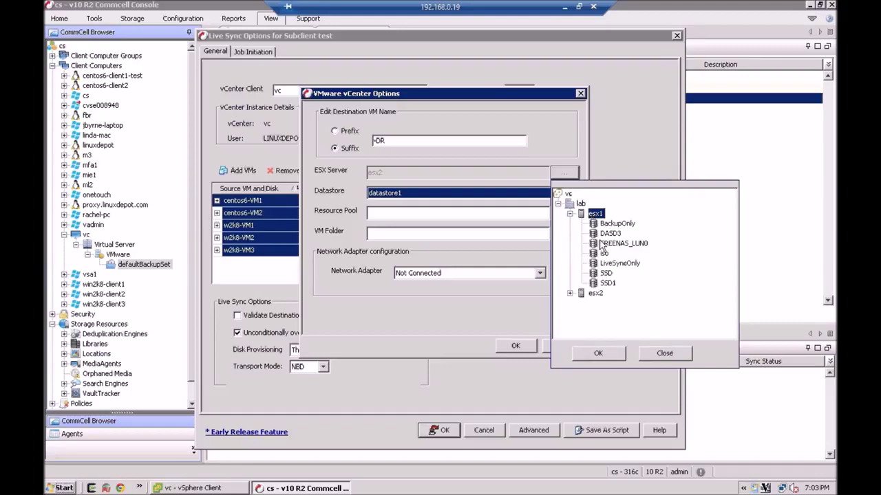
left_click(611, 264)
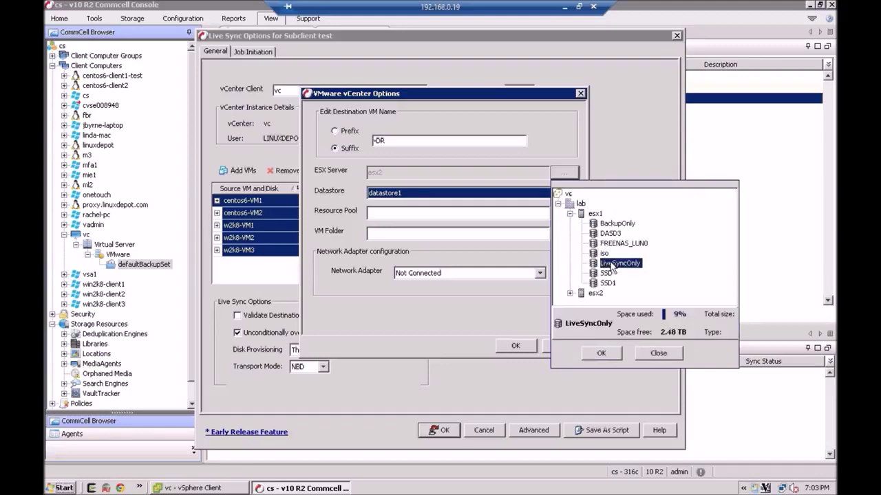
left_click(603, 353)
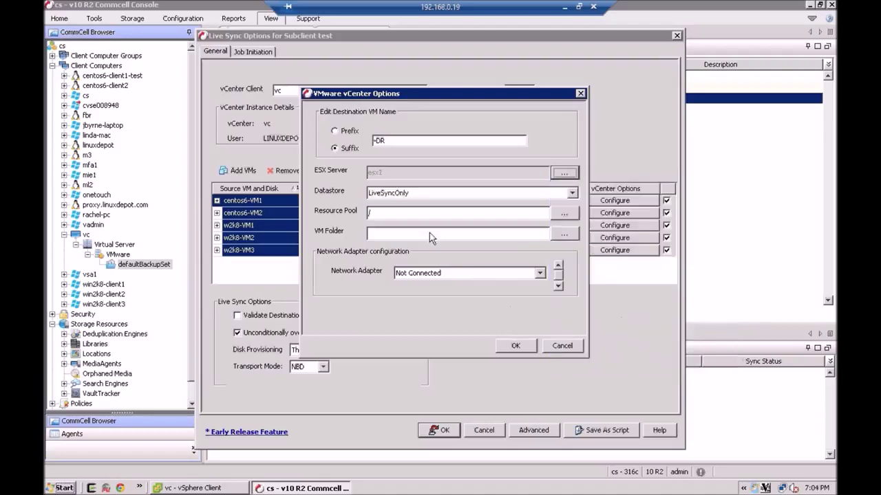
left_click(570, 213)
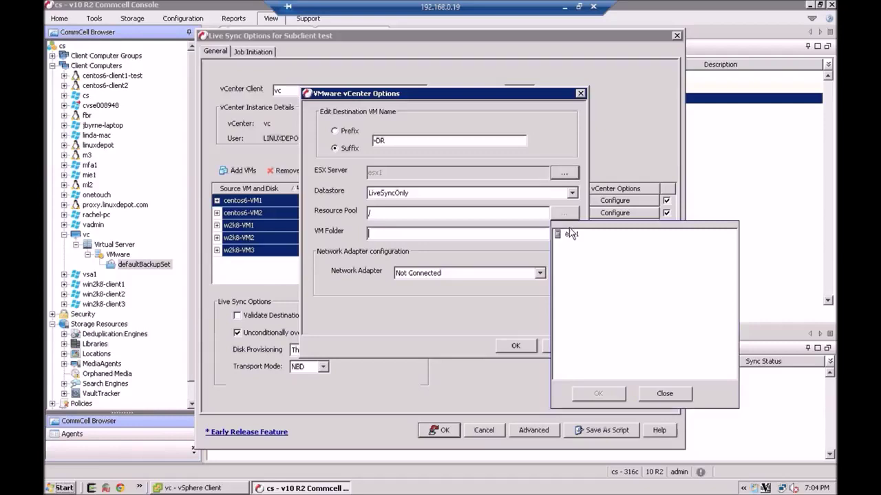
Choose the LiveSync > Test resource pool on esx1 for the destination VMs
left_click(570, 235)
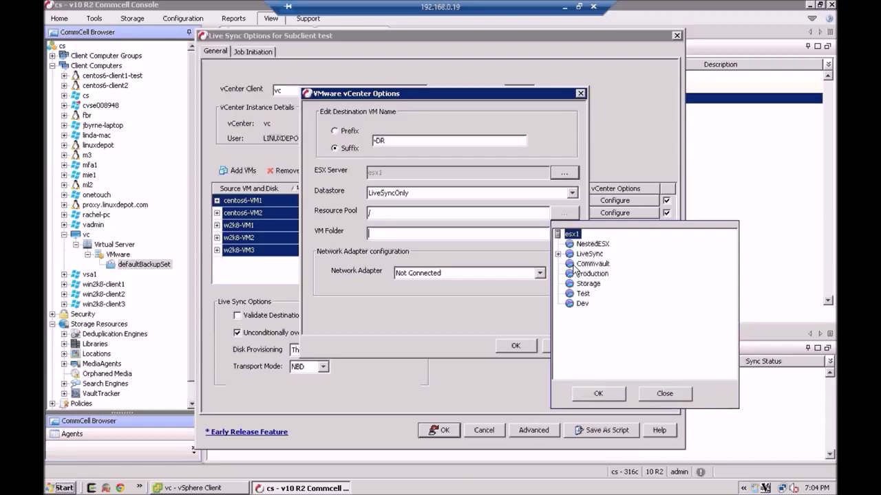
left_click(558, 254)
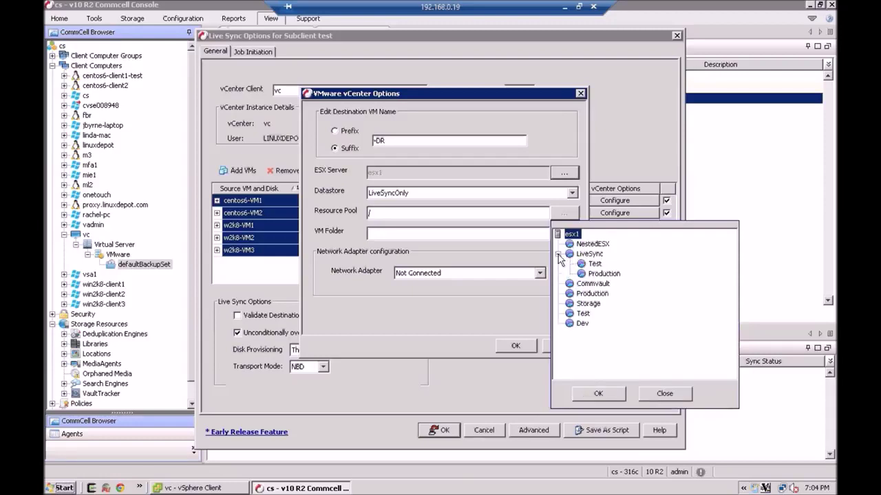
left_click(592, 265)
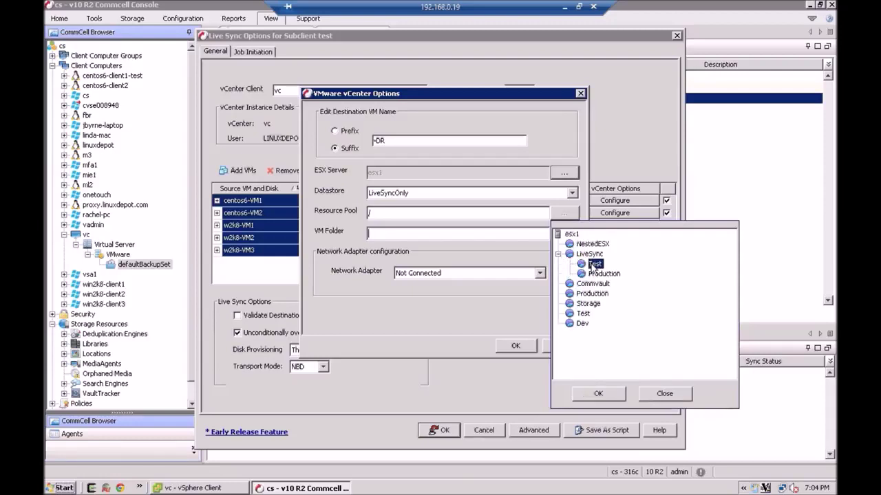
left_click(596, 395)
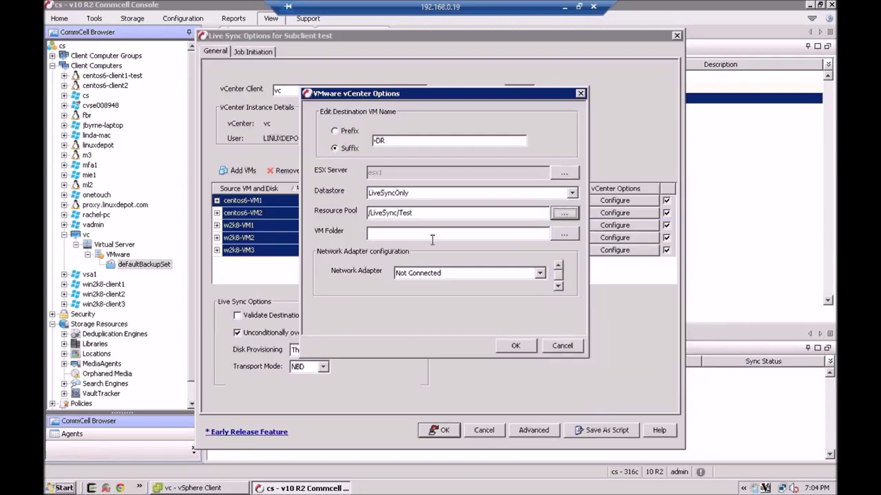
Connect the destination VMs' network adapter to the lab network and apply the vCenter options
left_click(495, 273)
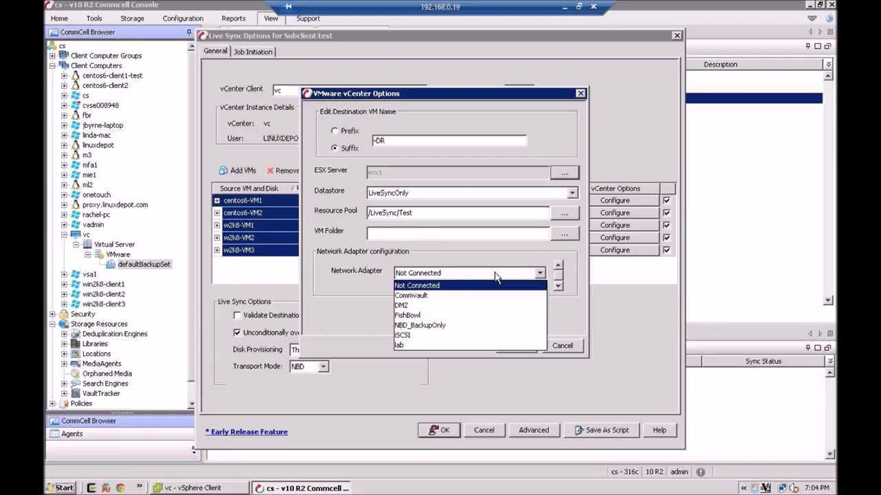
left_click(405, 346)
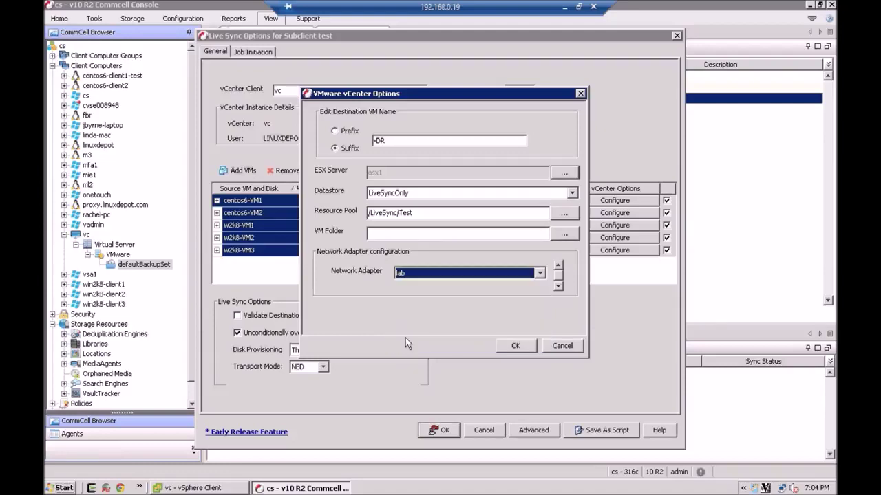
left_click(540, 274)
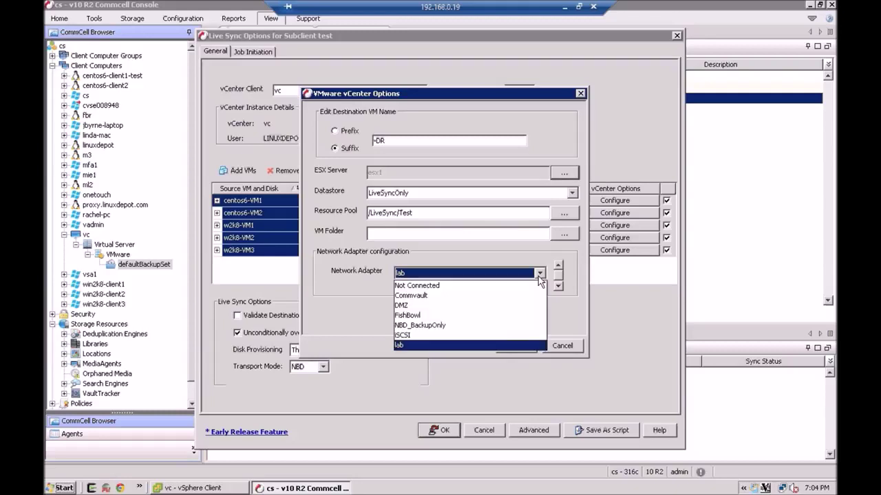
left_click(459, 344)
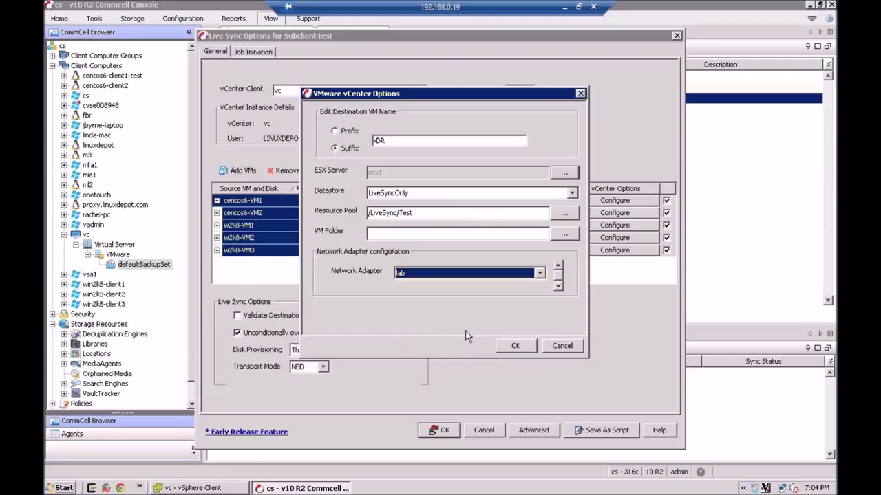
left_click(515, 346)
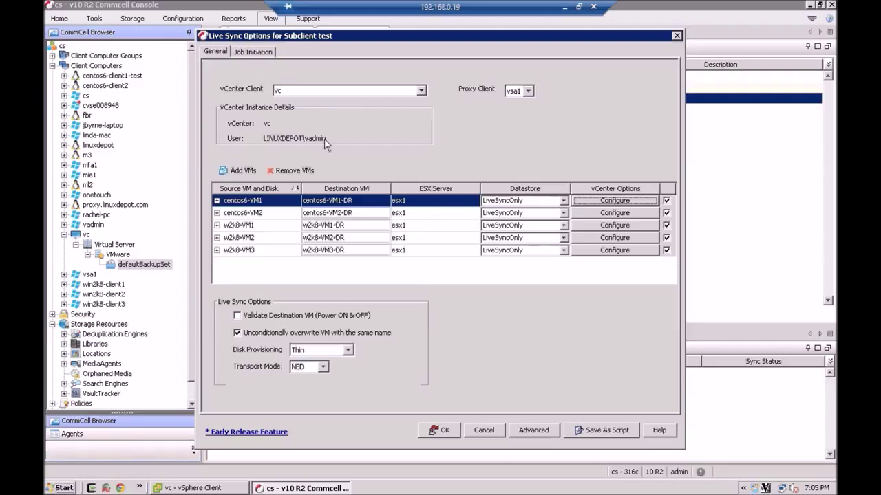
Switch to the Job Initiation tab of Live Sync Options
left_click(261, 55)
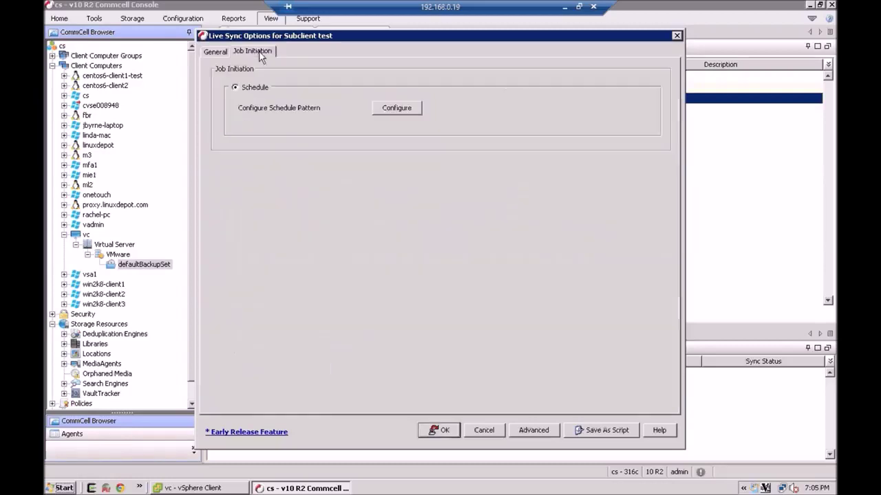
Create schedule LiveSyncTest to run after each backup, save Live Sync, and accept VM overwrites
left_click(390, 111)
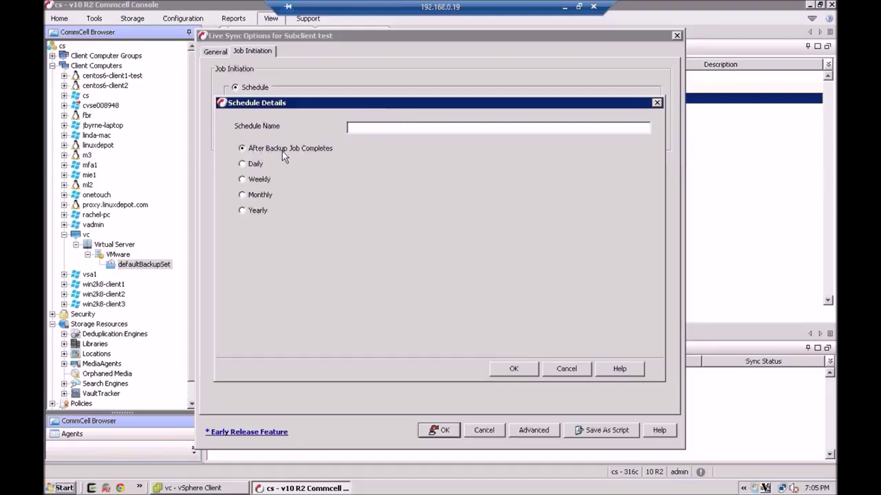
left_click(365, 128)
type("LiveS")
type("cTest")
left_click(513, 370)
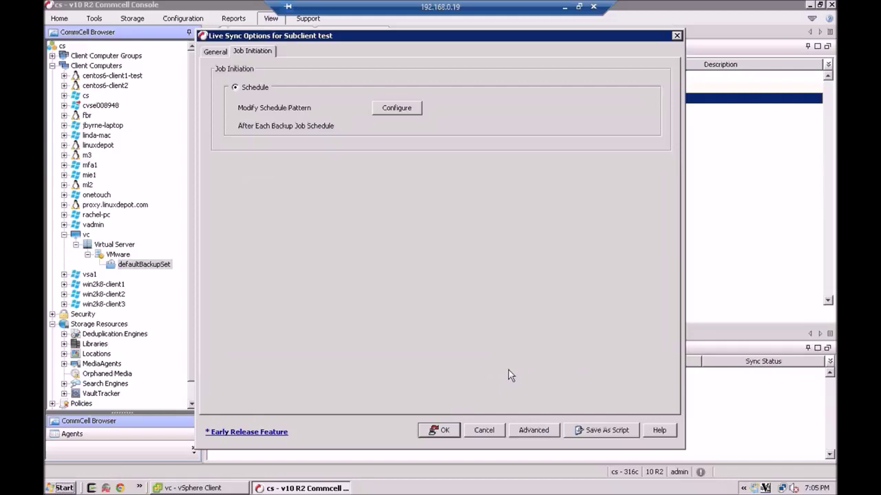
left_click(441, 432)
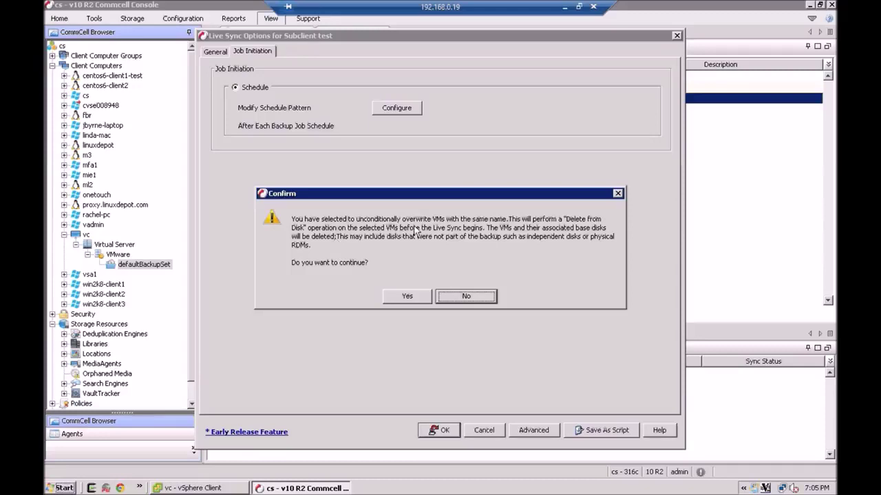
left_click(406, 297)
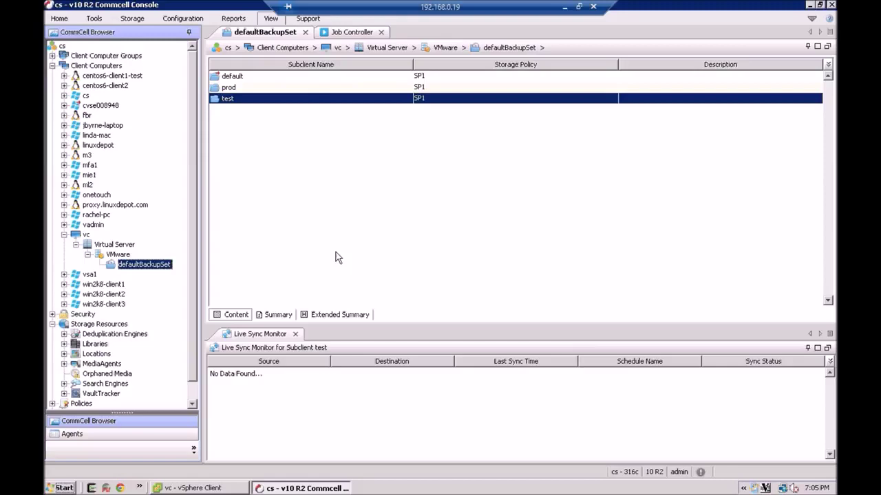
Open the Live Sync Monitor for subclient test, listing five -DR VMs marked Needs Sync
right_click(256, 98)
mouse_move(328, 123)
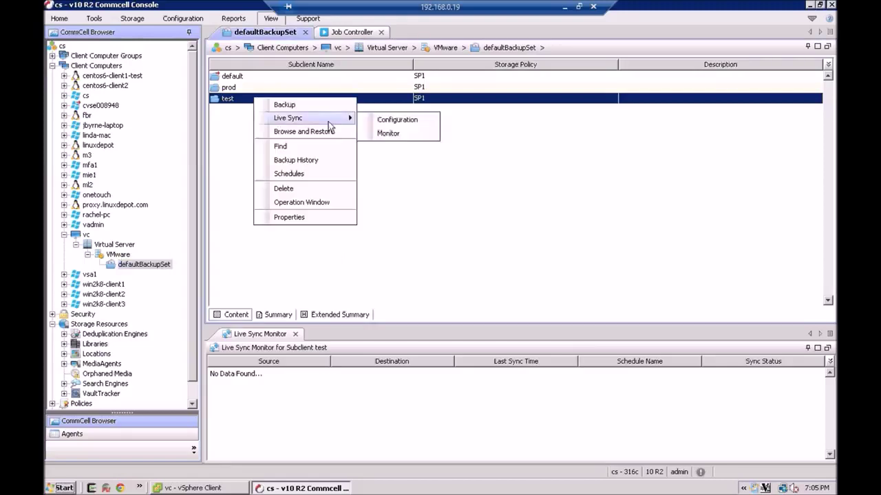
left_click(387, 133)
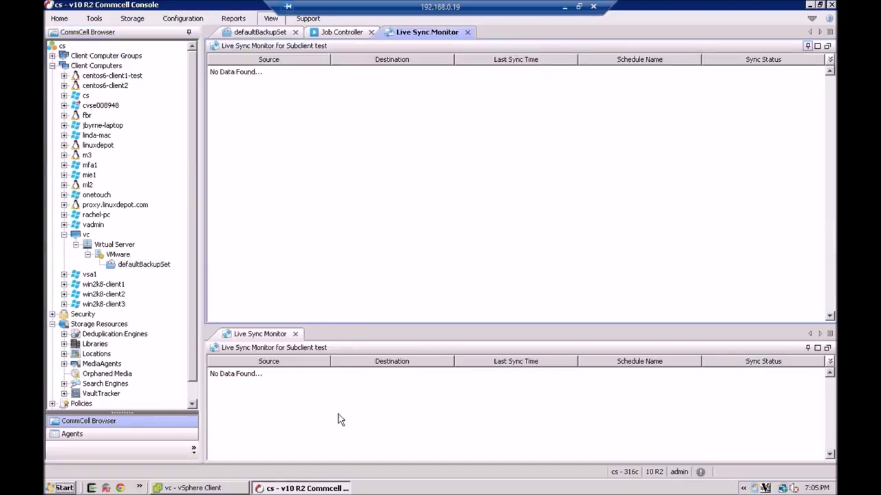
left_click(301, 418)
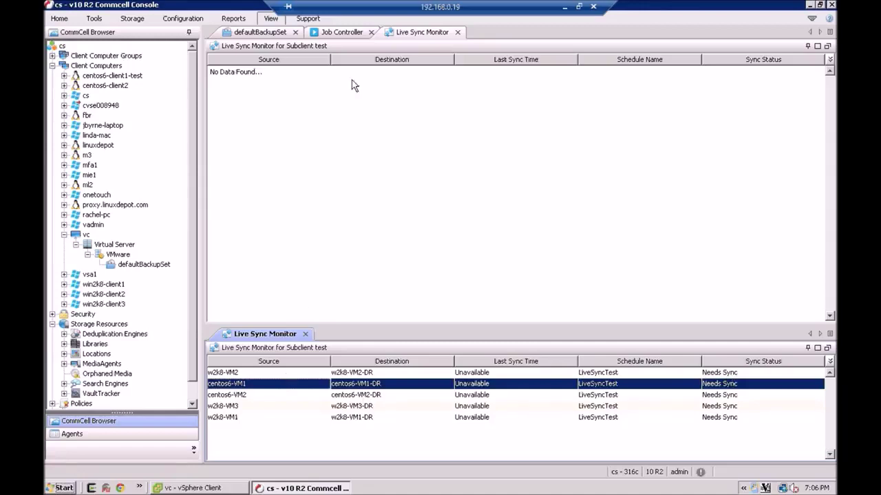
Check job 38589's Virtual Machine Status at 5% progress, then close its details
left_click(347, 34)
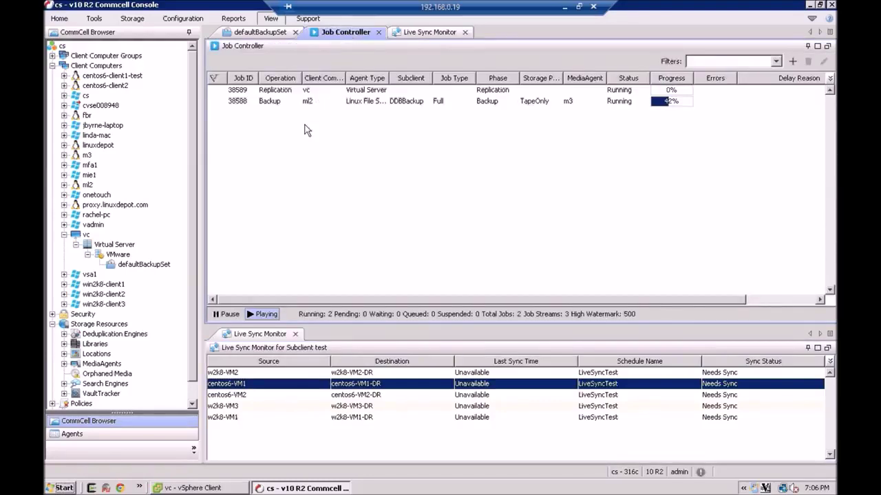
double_click(279, 92)
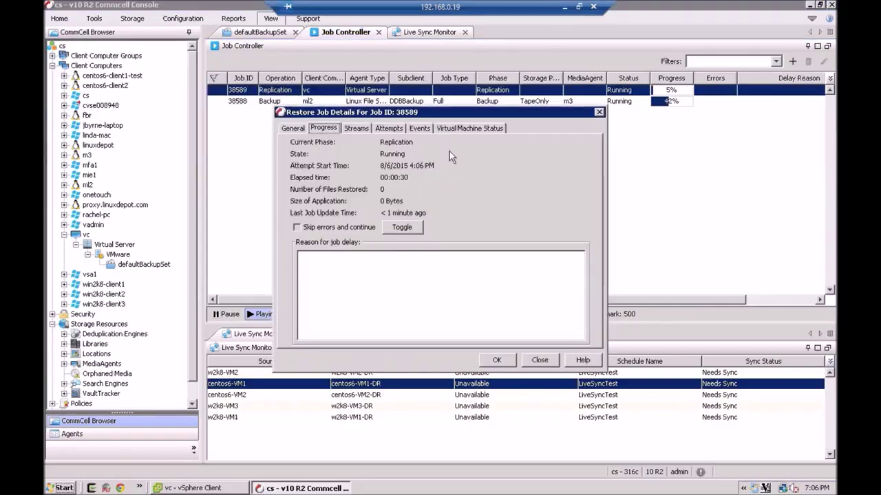
left_click(465, 130)
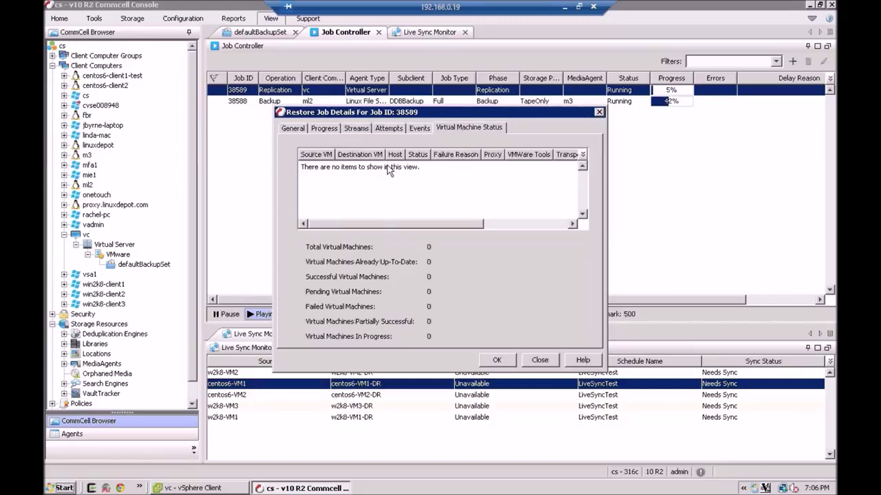
left_click(535, 361)
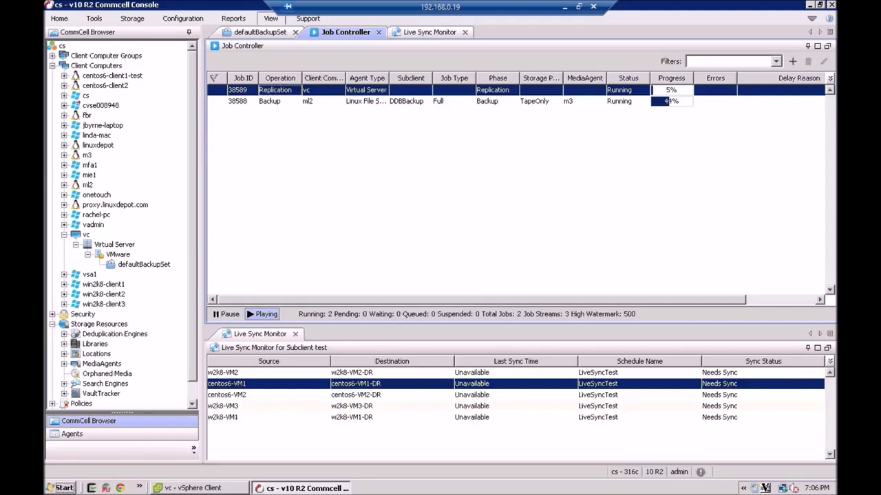
left_click(199, 488)
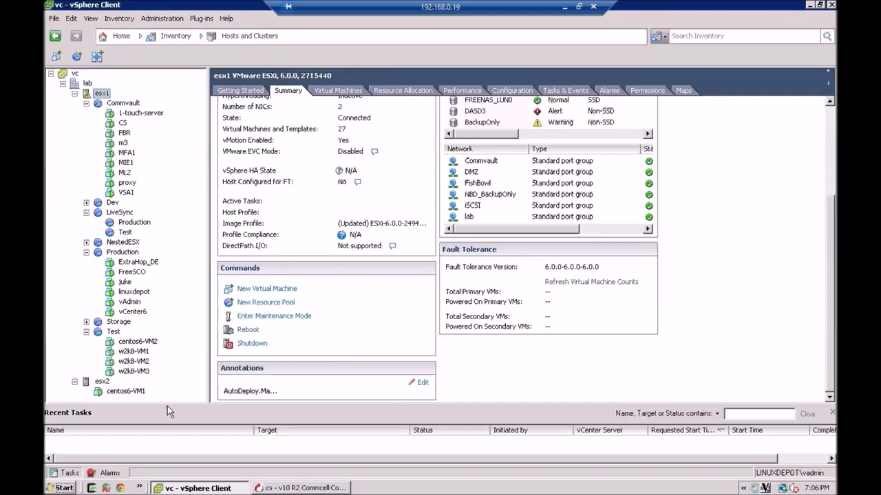
Enlarge the Recent Tasks pane under the esx1 host summary
left_click_drag(168, 406, 163, 357)
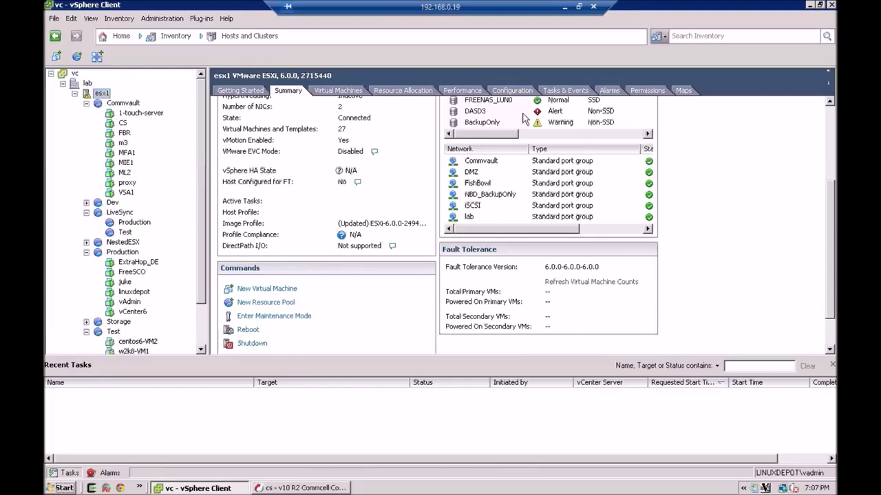
Minimize the remote session and PowerPoint, then pause and resume the CamStudio recording
left_click(565, 7)
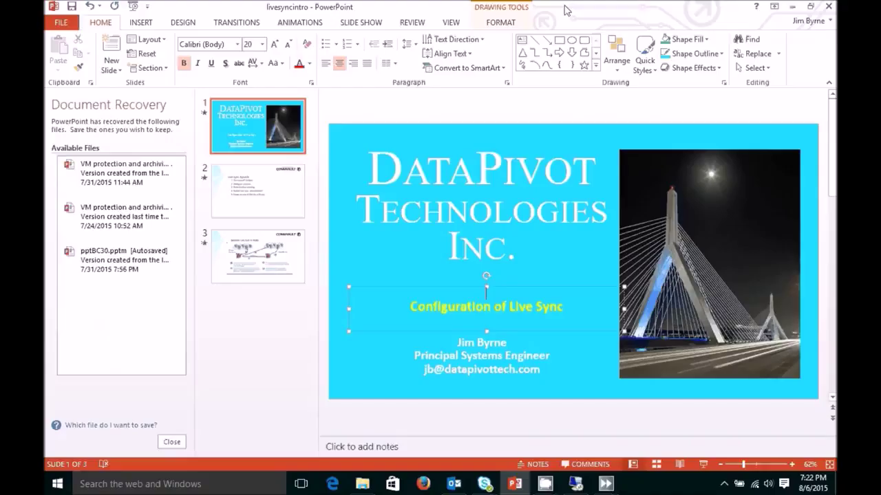
left_click(793, 6)
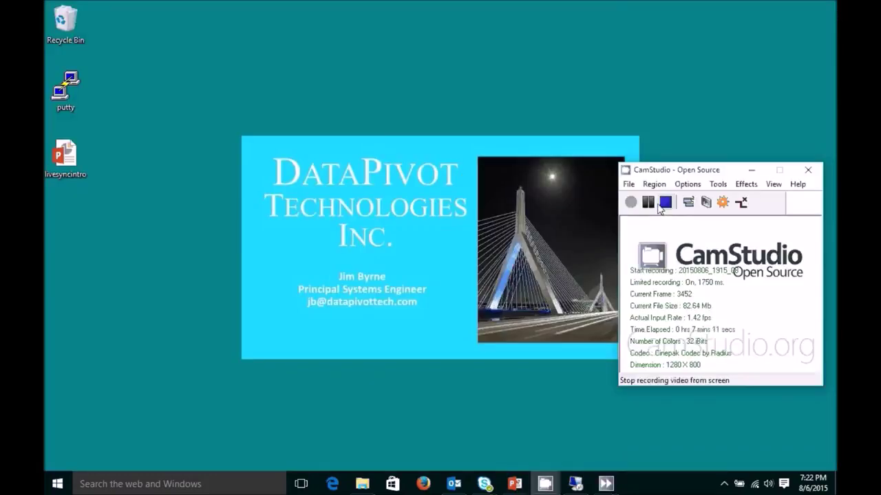
left_click(647, 202)
left_click(630, 204)
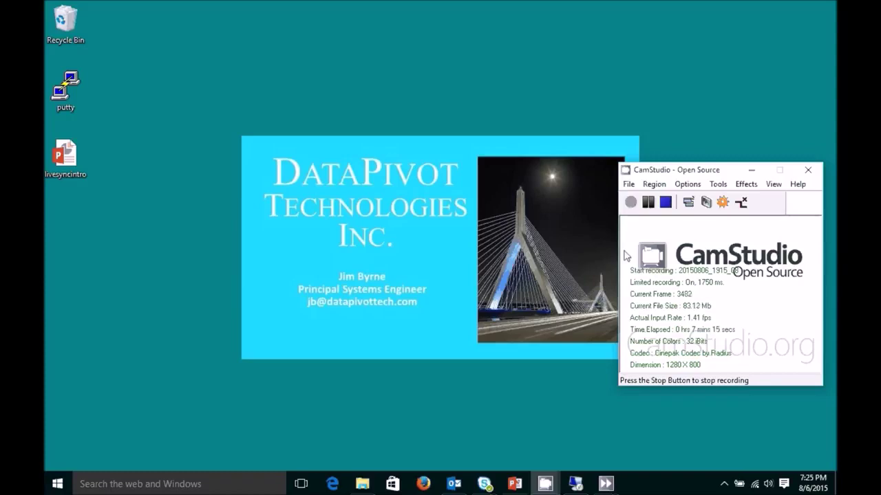
left_click(576, 486)
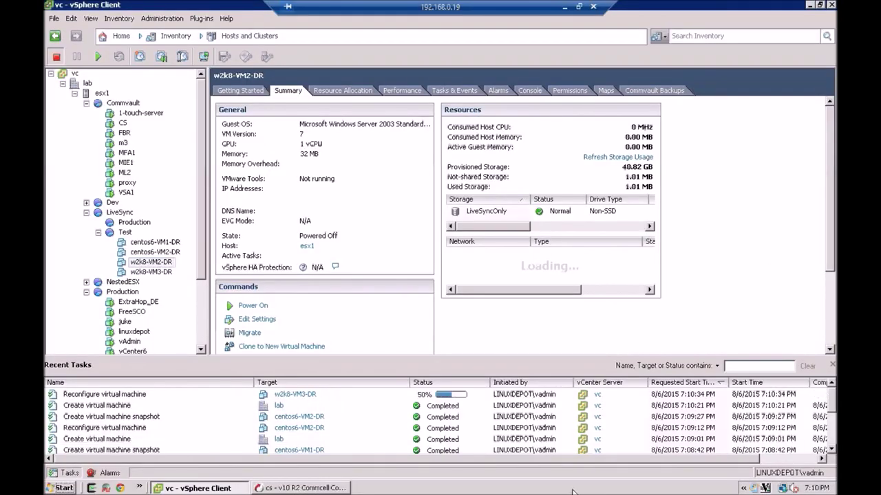
Review job 38589's per-VM status and progress, still at 5%, then close the details
left_click(331, 489)
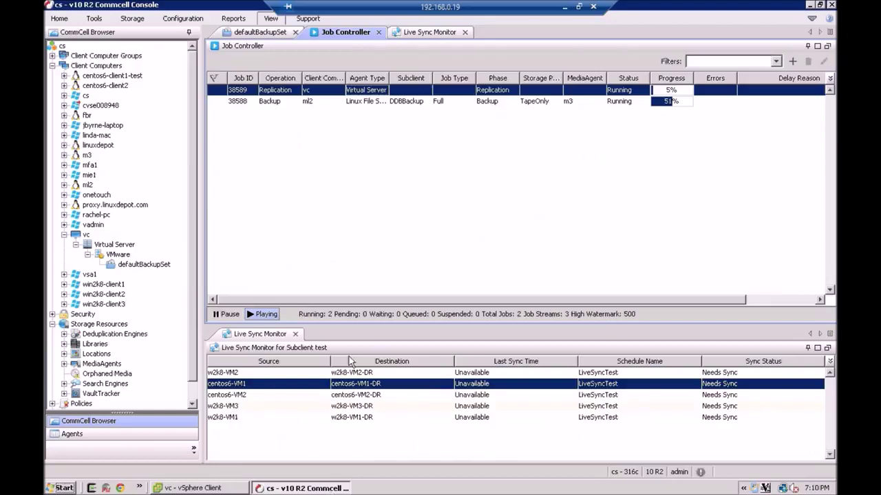
double_click(284, 94)
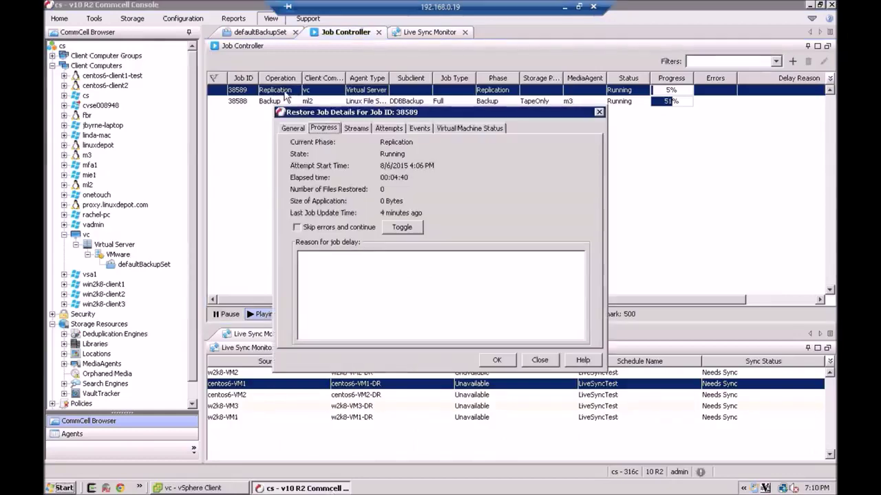
left_click(447, 129)
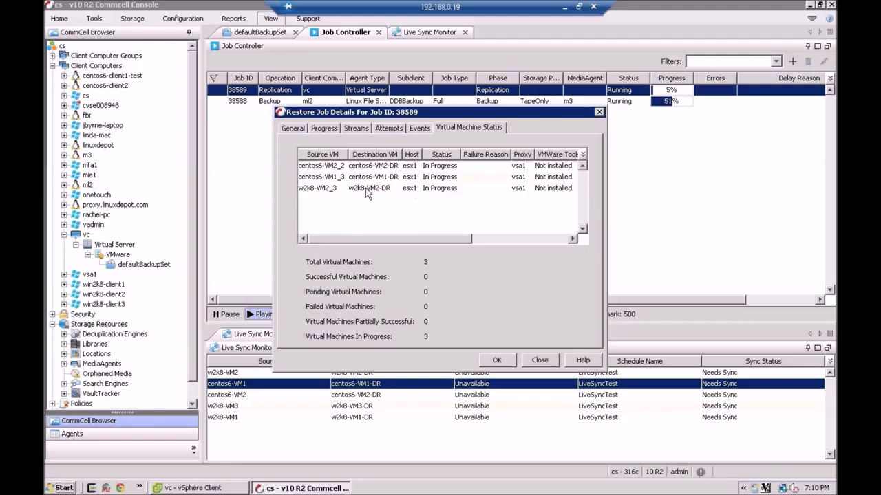
left_click(333, 128)
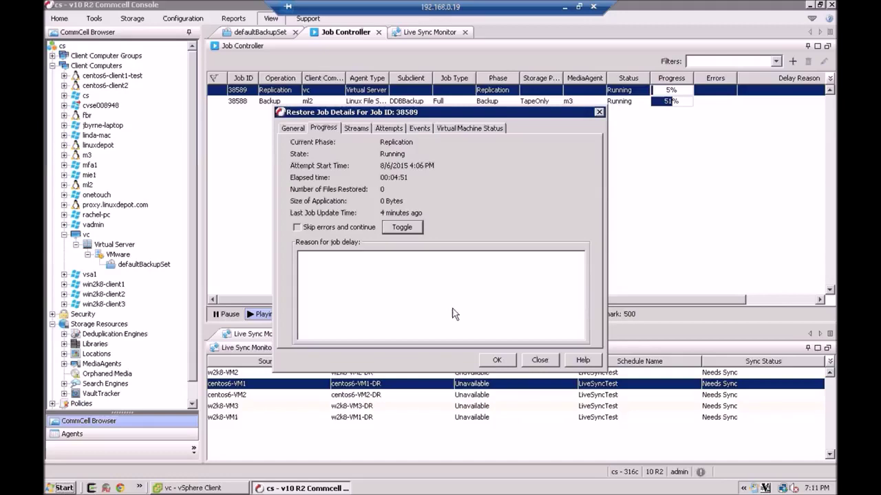
left_click(493, 362)
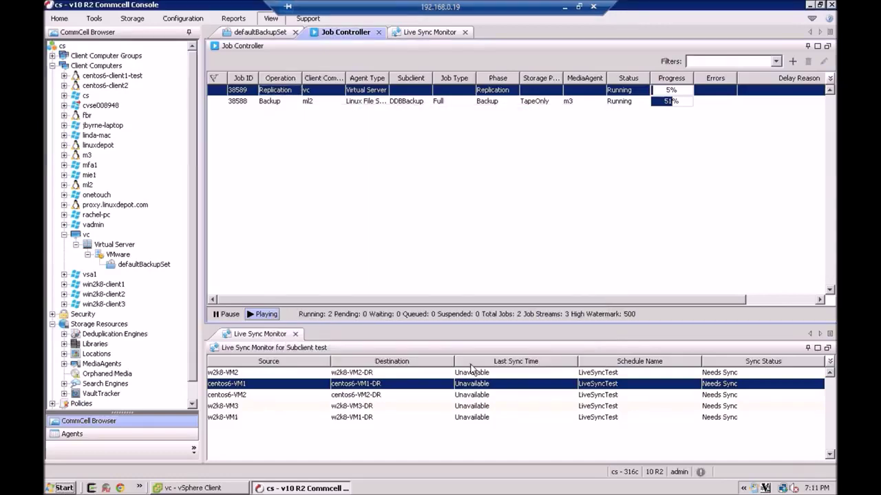
Switch to vSphere Client to view the powered-off w2k8-VM2-DR replica's summary and recent tasks
left_click(234, 489)
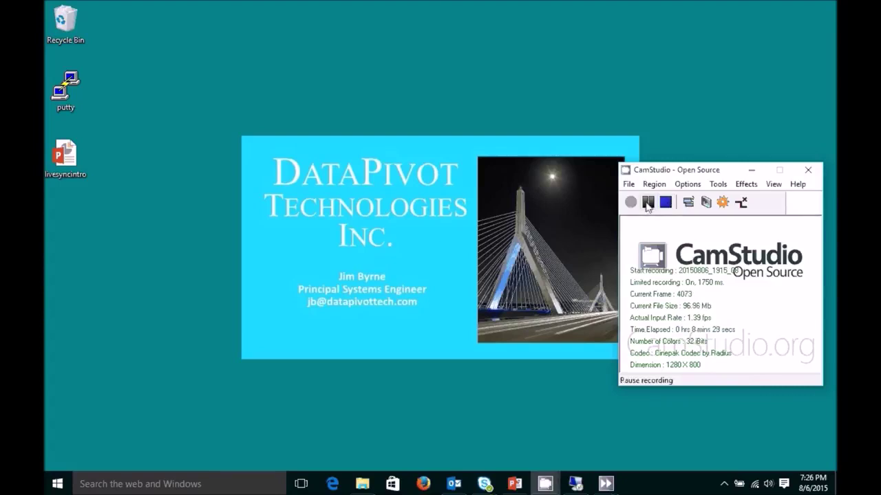
Resume recording and confirm job 38589's Virtual Machine Status shows all five VMs processing
left_click(646, 202)
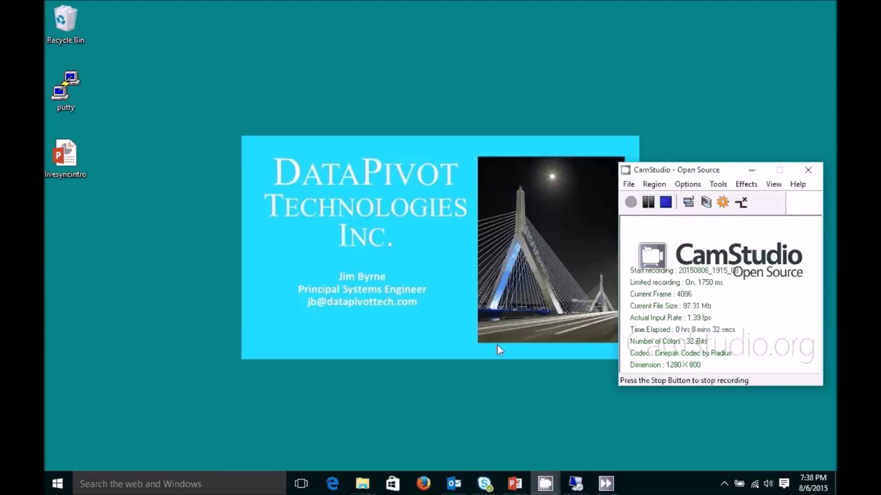
left_click(576, 486)
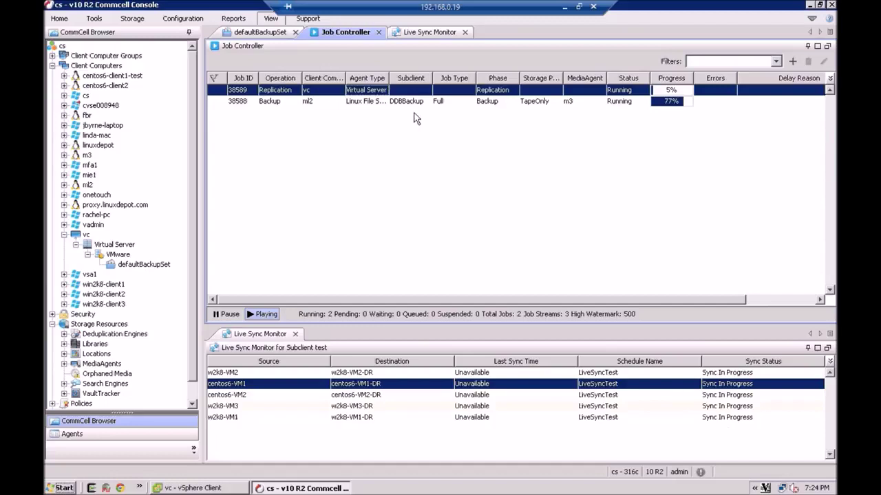
double_click(374, 93)
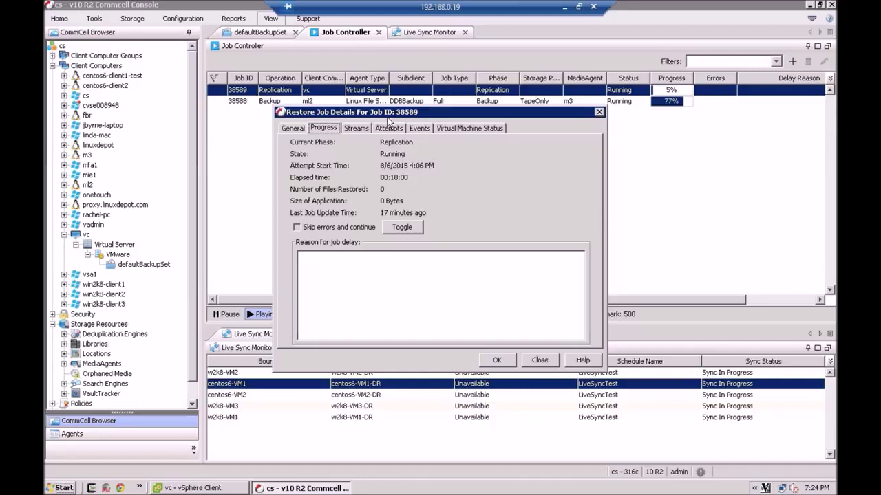
left_click(453, 131)
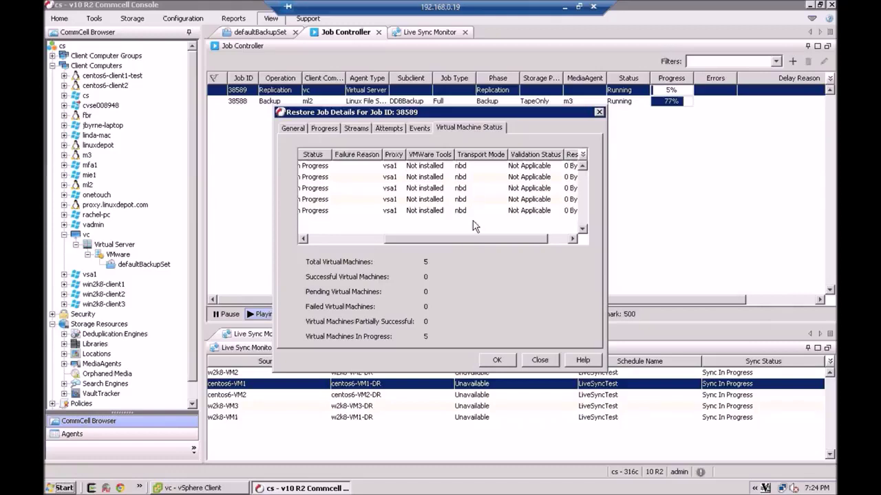
left_click_drag(473, 241, 515, 242)
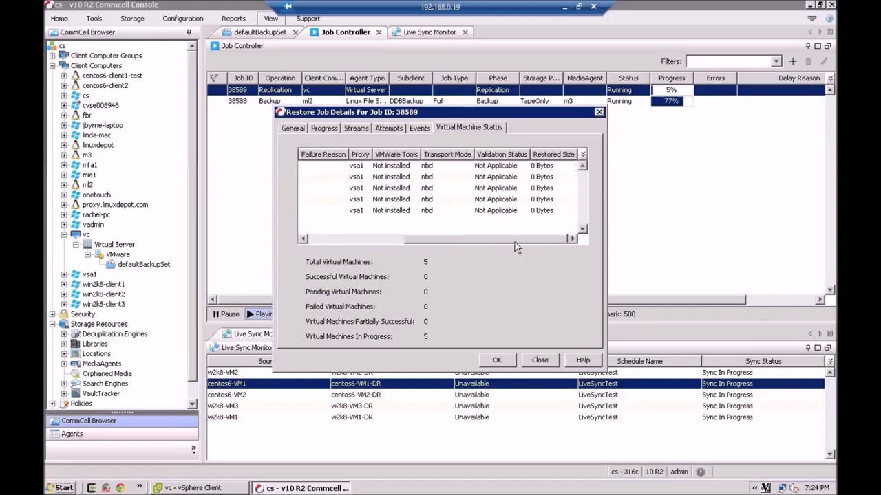
left_click(534, 358)
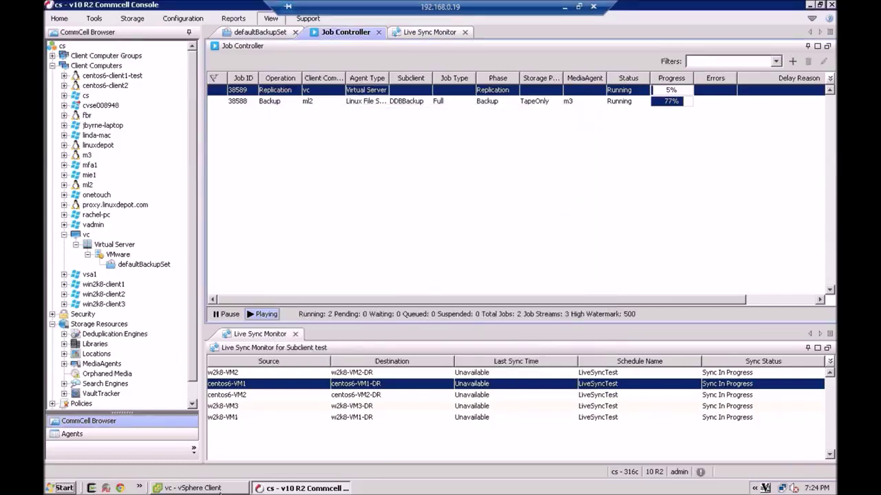
View the powered-off centos6-VM1-DR replica's summary in vSphere Client
left_click(193, 488)
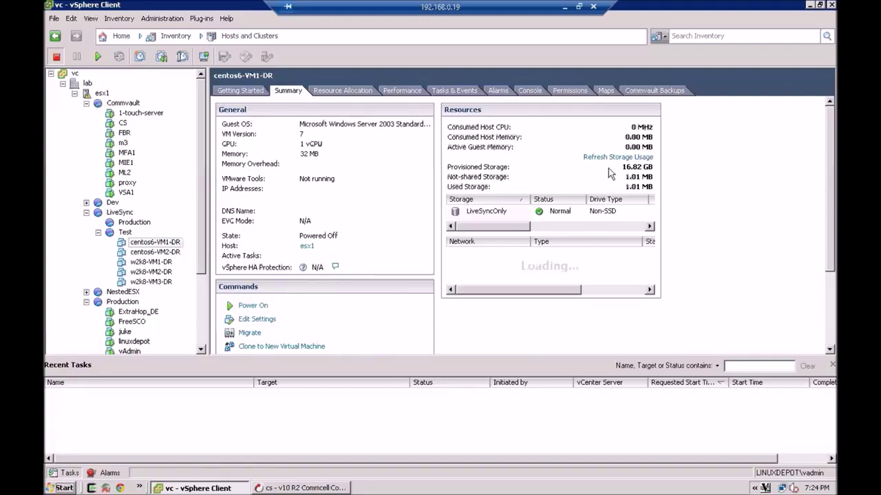
mouse_move(641, 176)
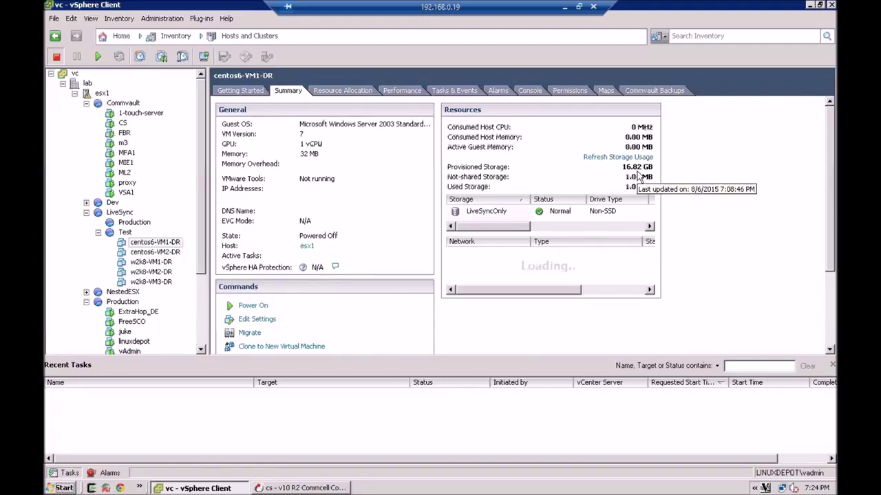
Minimize the remote session, pause and resume CamStudio, then return to the remote console
left_click(565, 10)
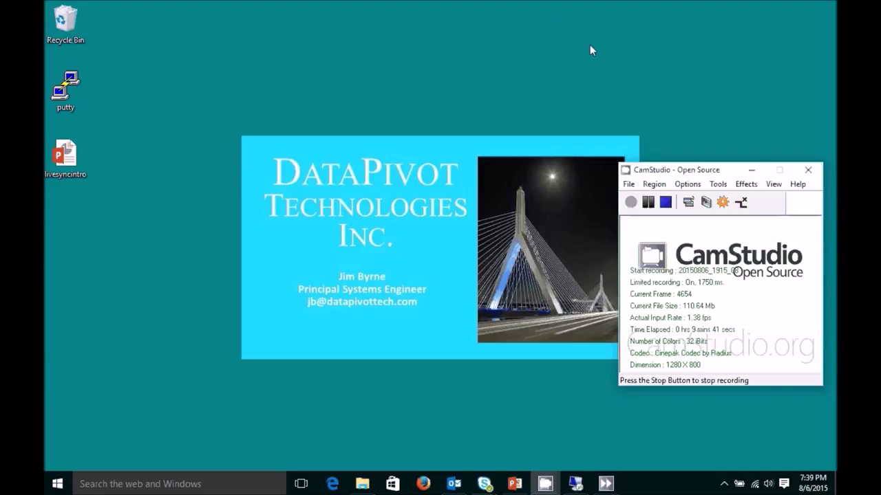
left_click(648, 203)
left_click(630, 202)
left_click(575, 484)
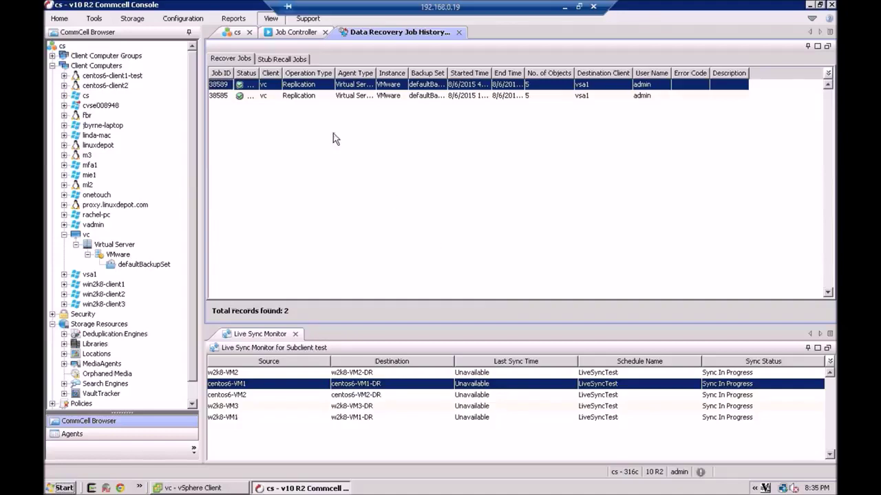
Verify in job 38589's Virtual Machine Status that all five VMs replicated successfully
double_click(298, 88)
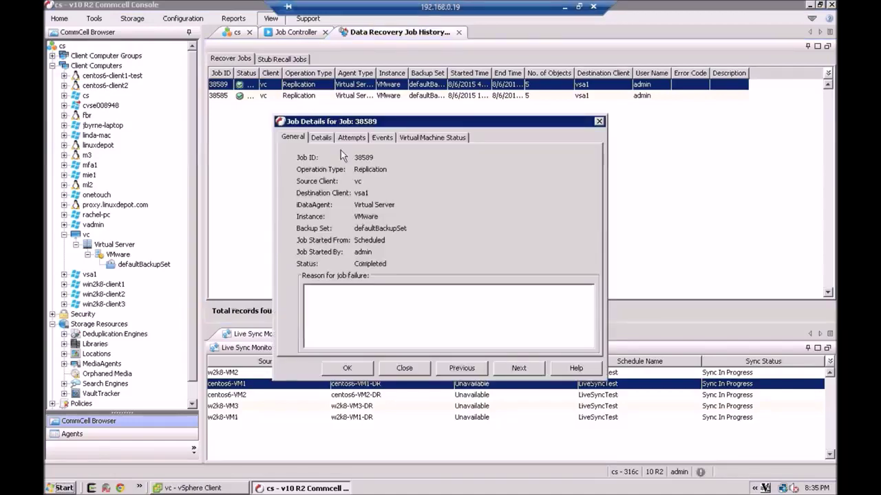
left_click(417, 137)
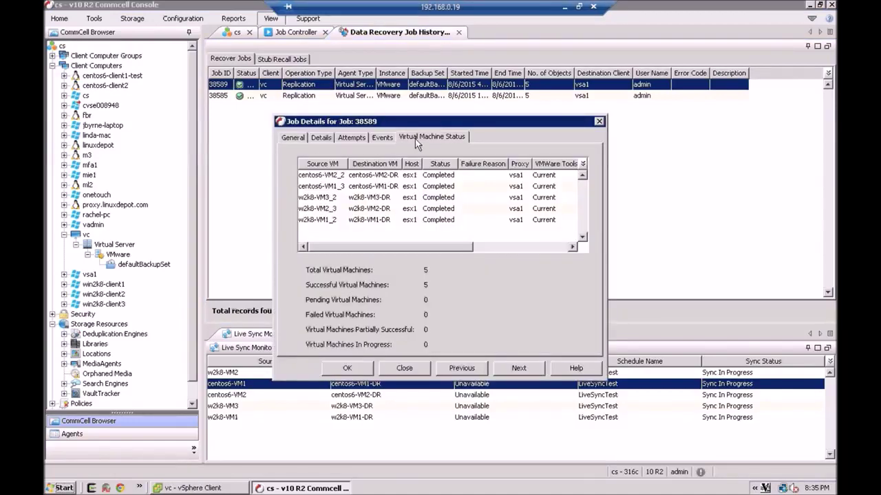
left_click_drag(434, 128, 430, 84)
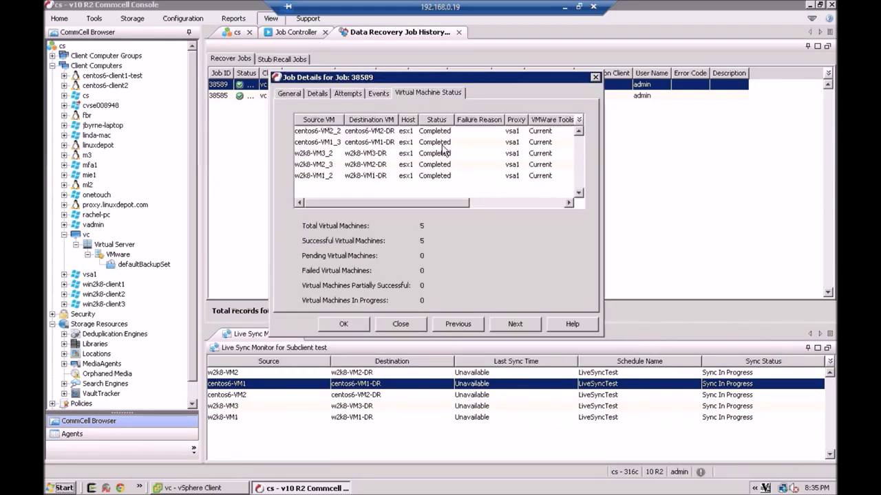
left_click_drag(445, 205, 551, 215)
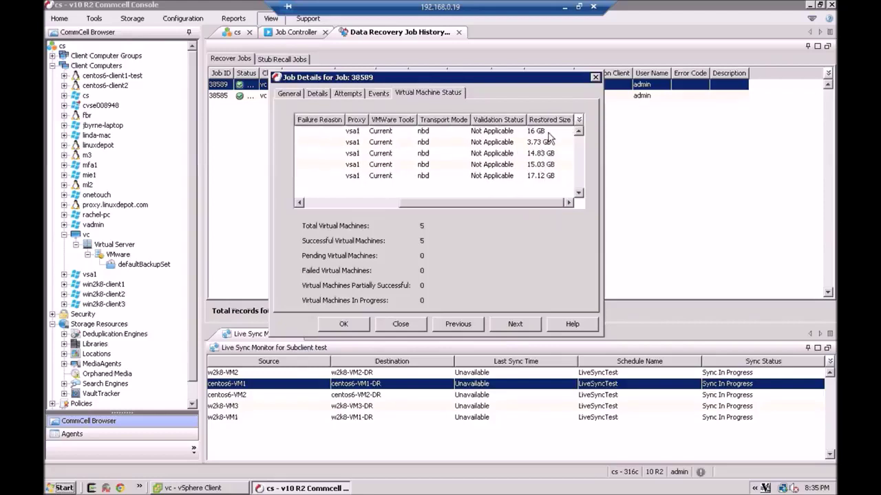
left_click_drag(540, 202, 400, 207)
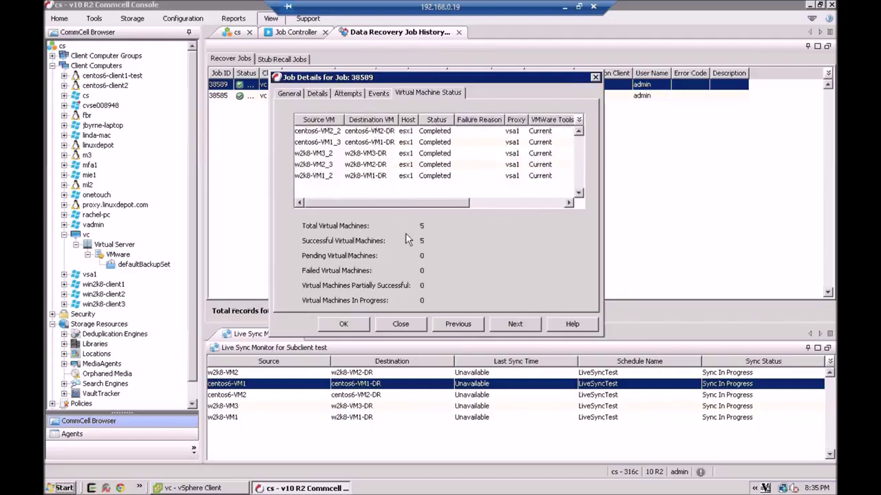
left_click(401, 323)
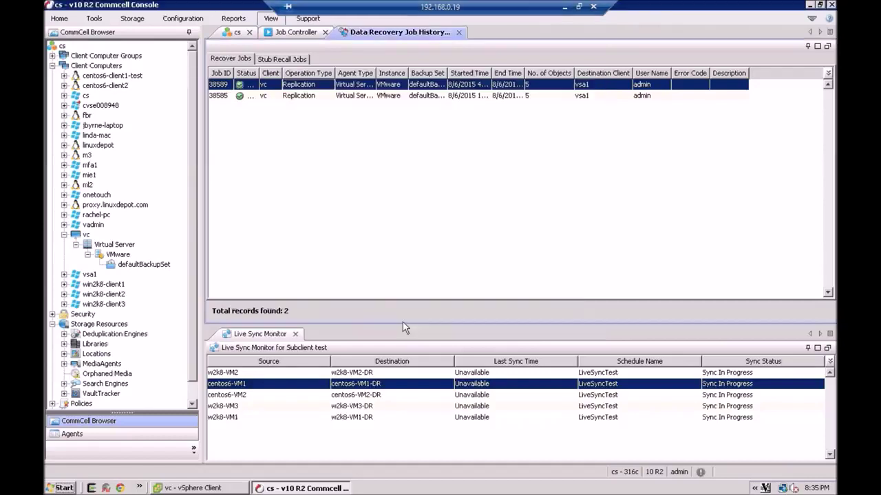
Refresh the Live Sync Monitor to confirm all five VMs are In Sync, then return to vSphere Client
left_click(642, 437)
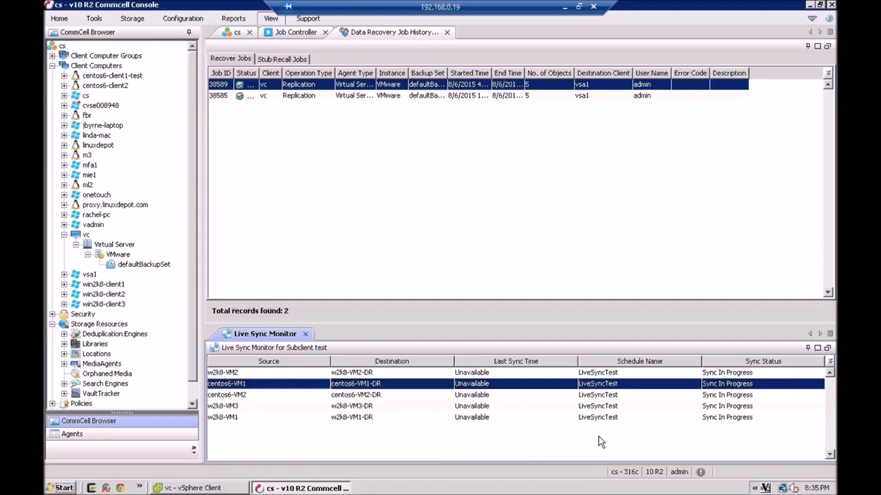
key("F5")
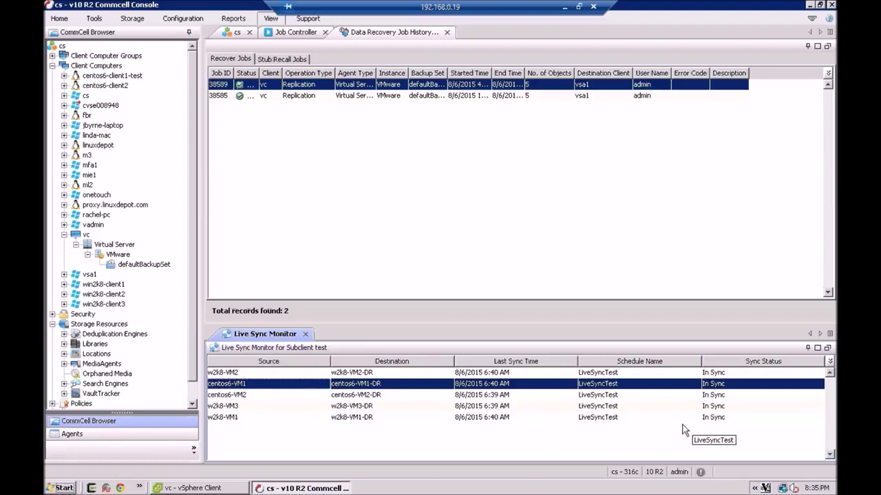
left_click(206, 488)
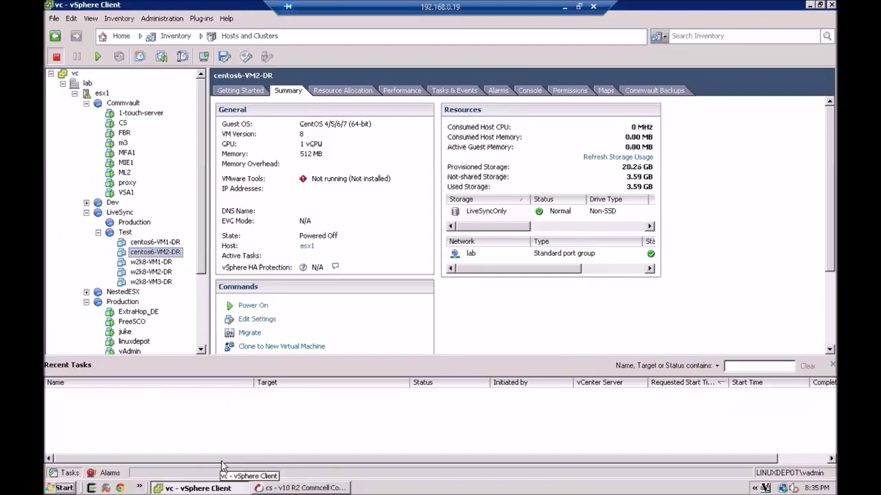
Open a console for centos6-VM1-DR and move its window to the right
left_click(154, 244)
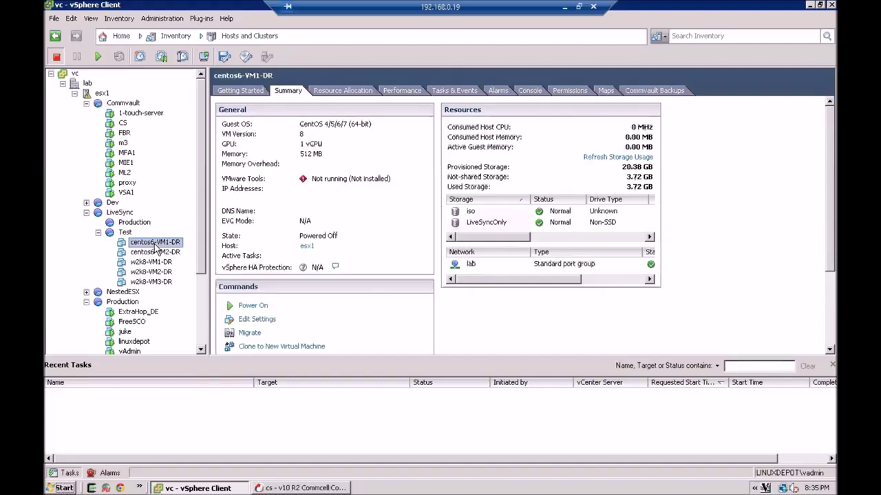
right_click(155, 244)
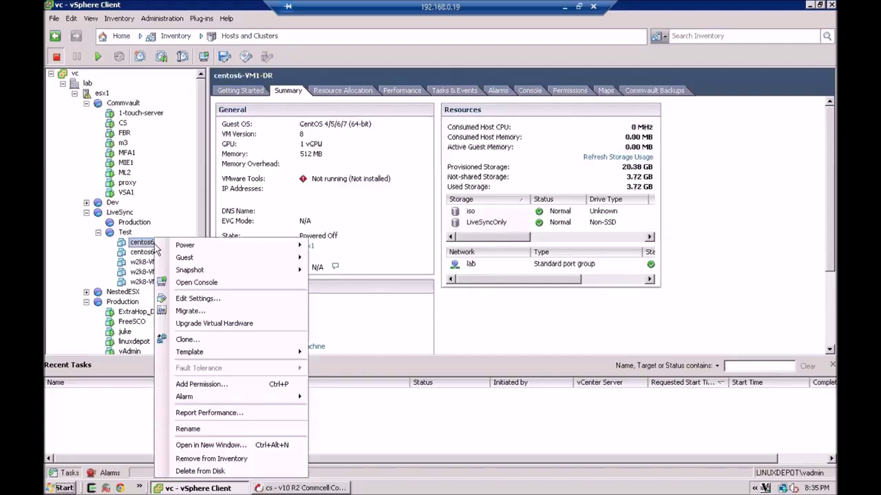
left_click(193, 283)
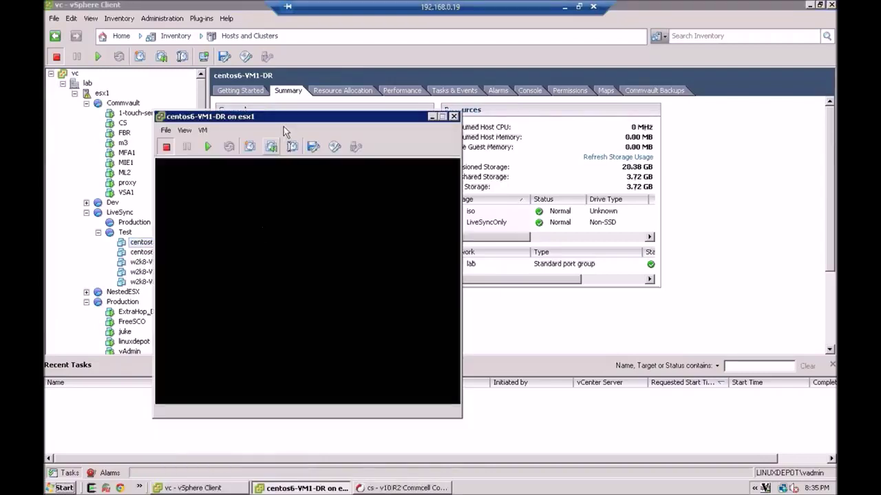
left_click_drag(296, 117, 665, 61)
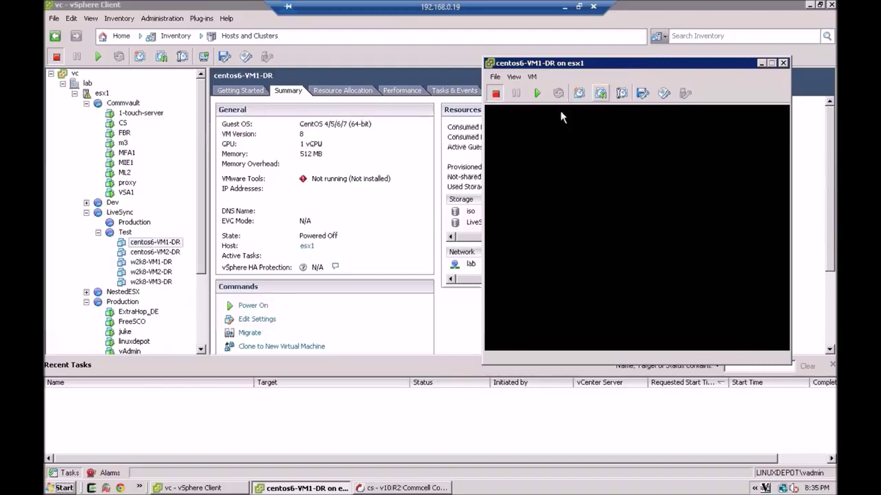
Open a console for w2k8-VM1-DR, then power on centos6-VM1-DR from its console
left_click(152, 272)
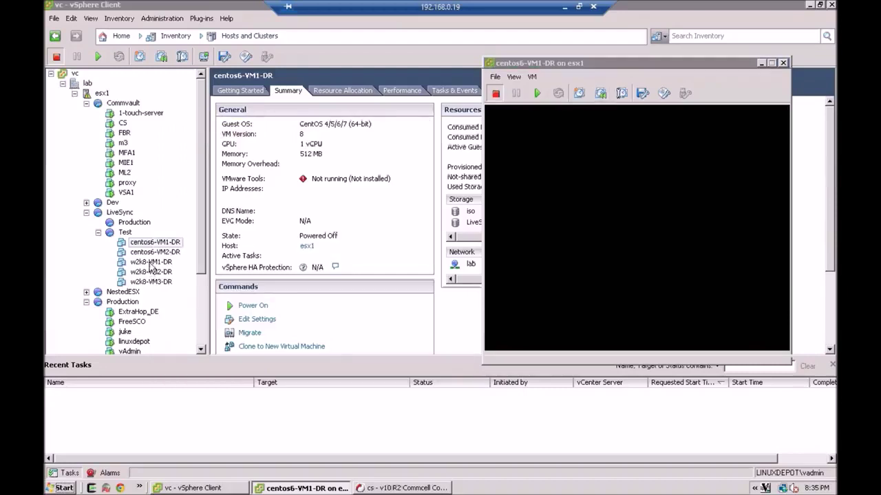
left_click(151, 266)
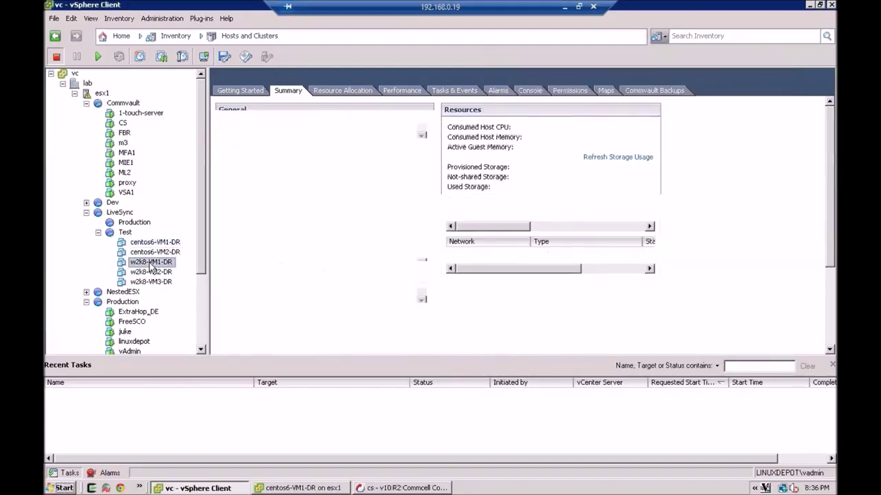
right_click(151, 267)
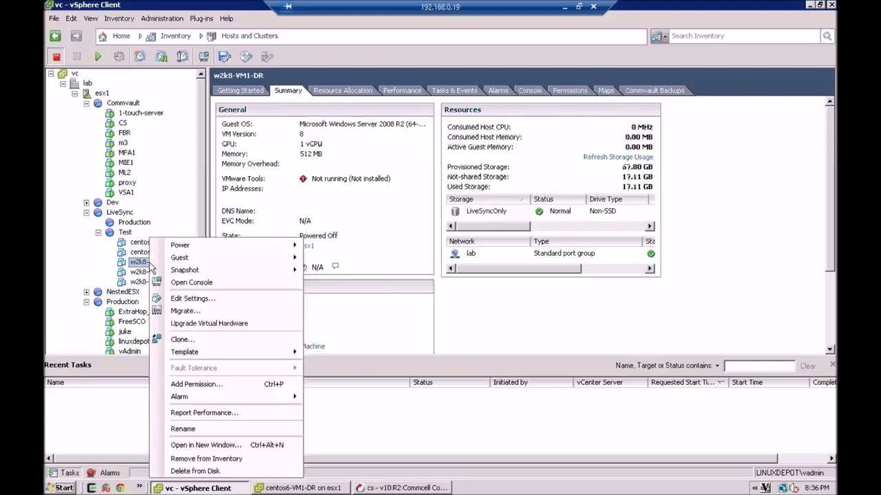
left_click(177, 283)
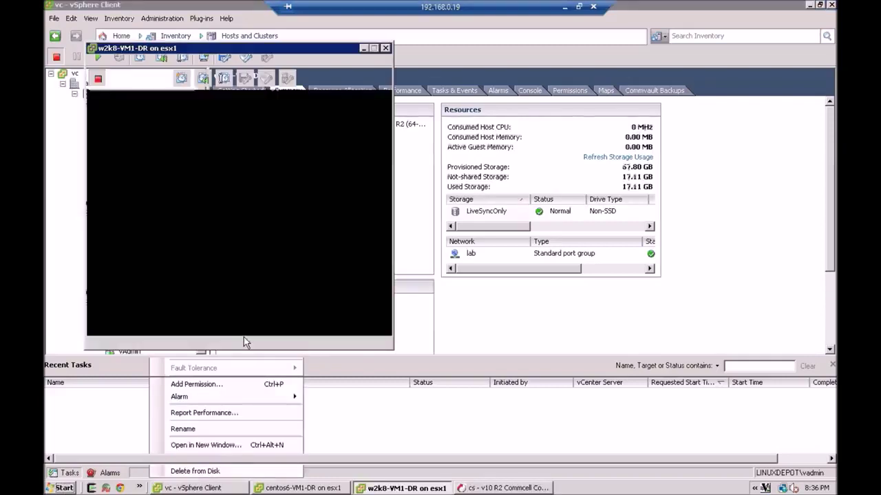
left_click(303, 488)
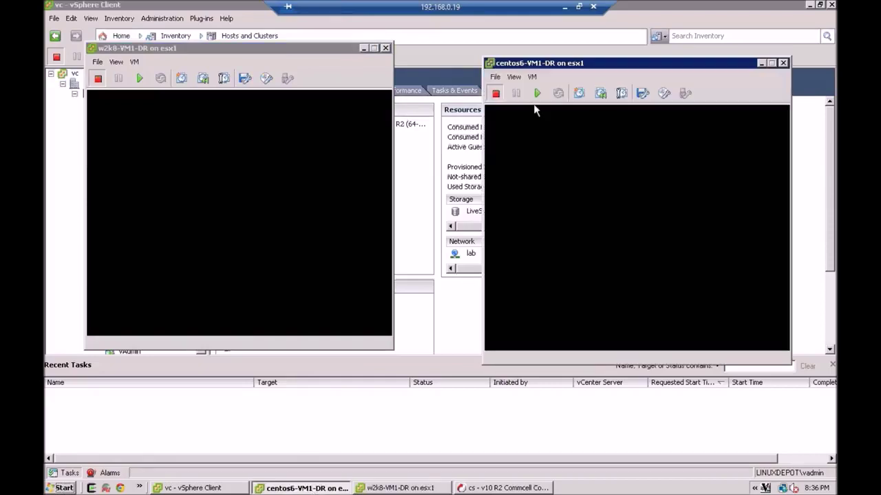
left_click(536, 93)
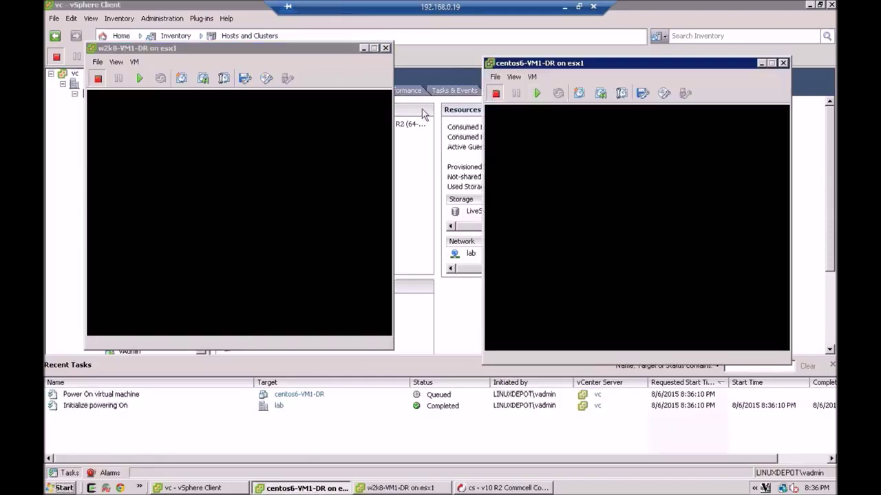
Power on w2k8-VM1-DR from its console toolbar
left_click(140, 81)
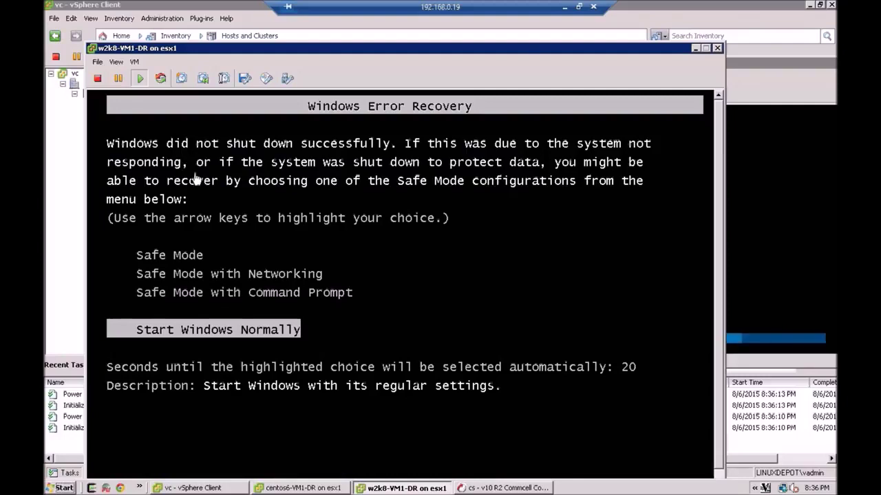
Choose Start Windows Normally on w2k8-VM1-DR, rearrange both consoles, and show CentOS's verbose boot log
key("Return")
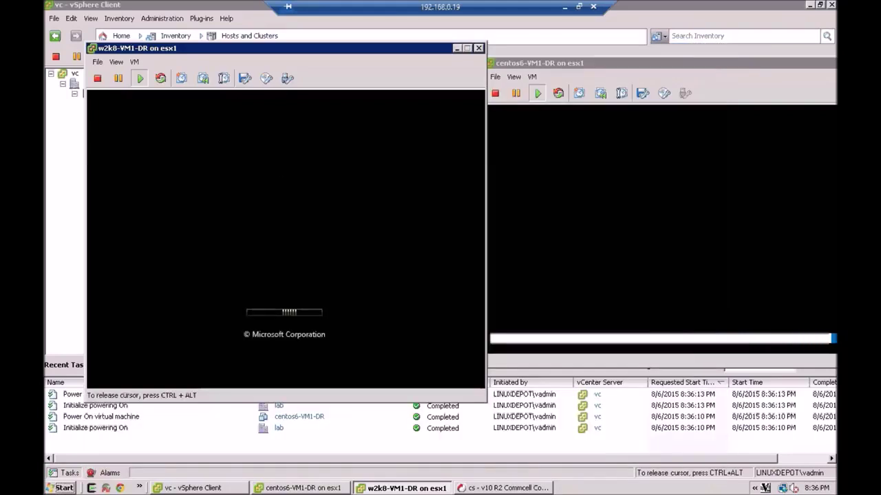
key("ctrl+alt")
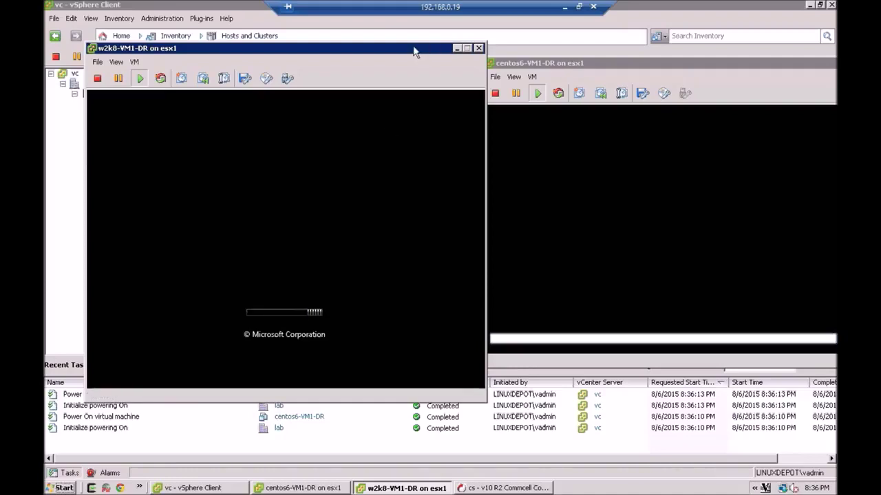
left_click_drag(415, 51, 391, 46)
left_click_drag(505, 63, 517, 52)
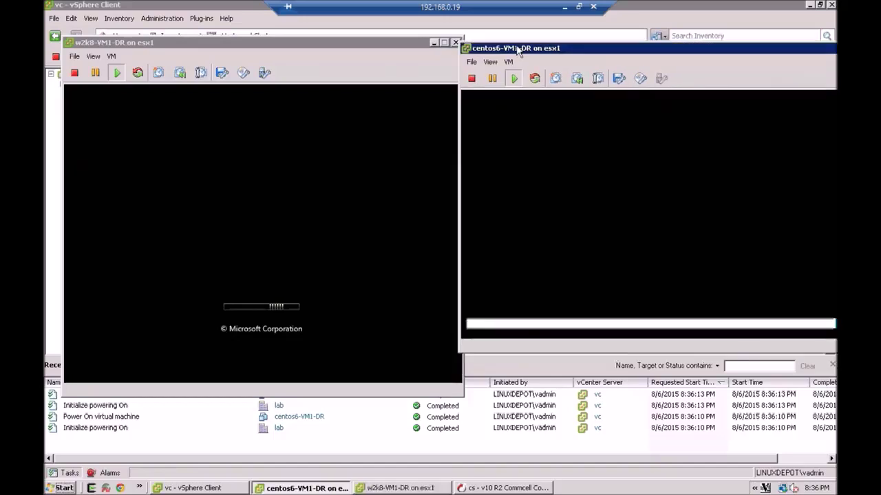
left_click(596, 194)
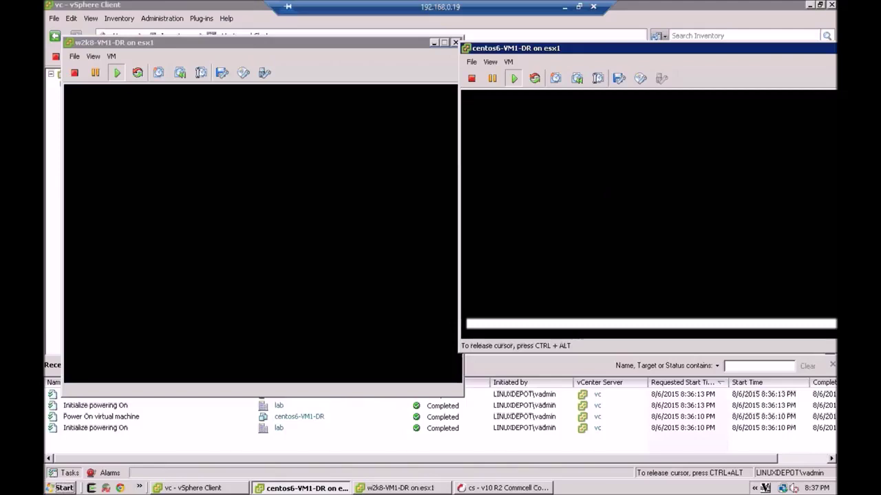
key("Escape")
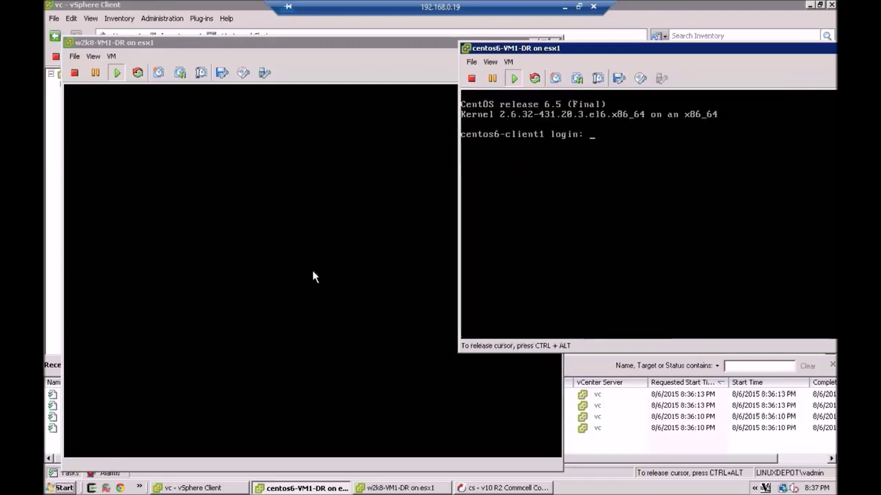
Minimize the w2k8-VM1-DR console, move the centos6-VM1-DR console aside, and bring vSphere Client forward
key("ctrl+alt")
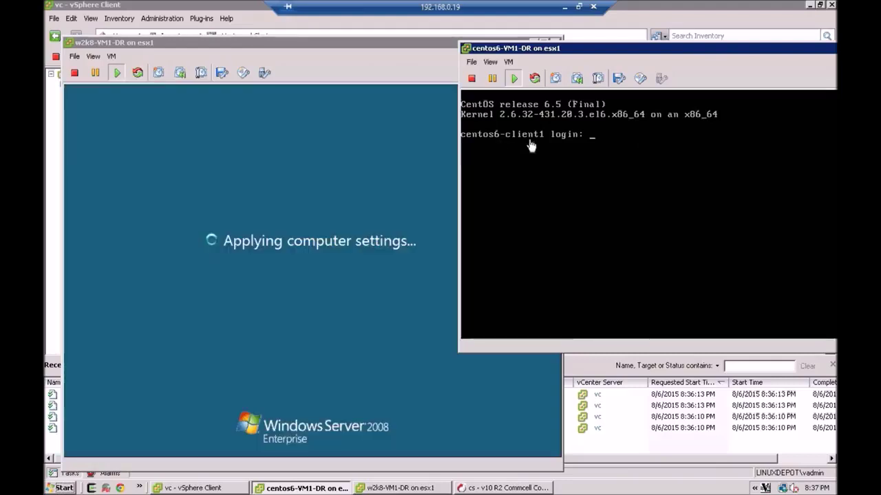
left_click(423, 55)
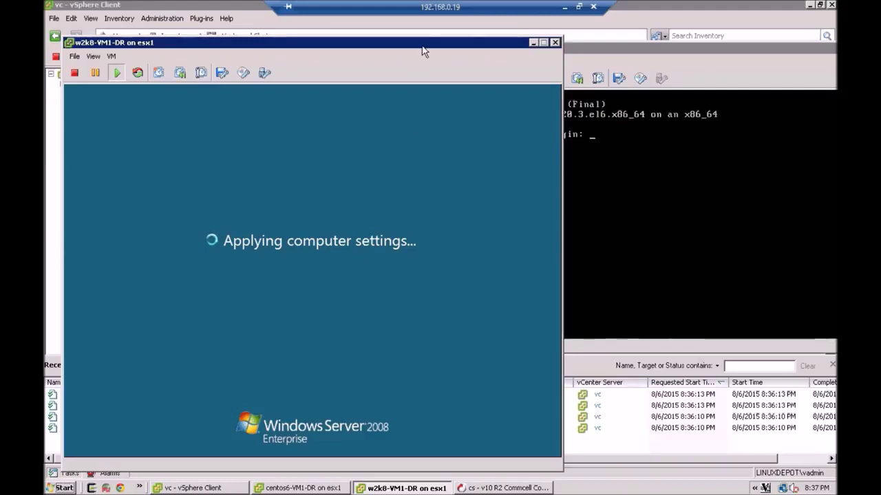
left_click_drag(423, 45, 527, 34)
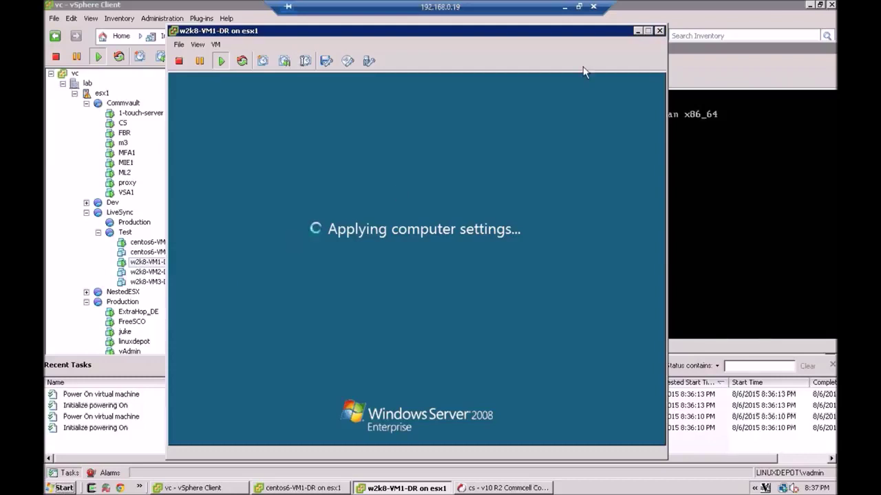
left_click(637, 31)
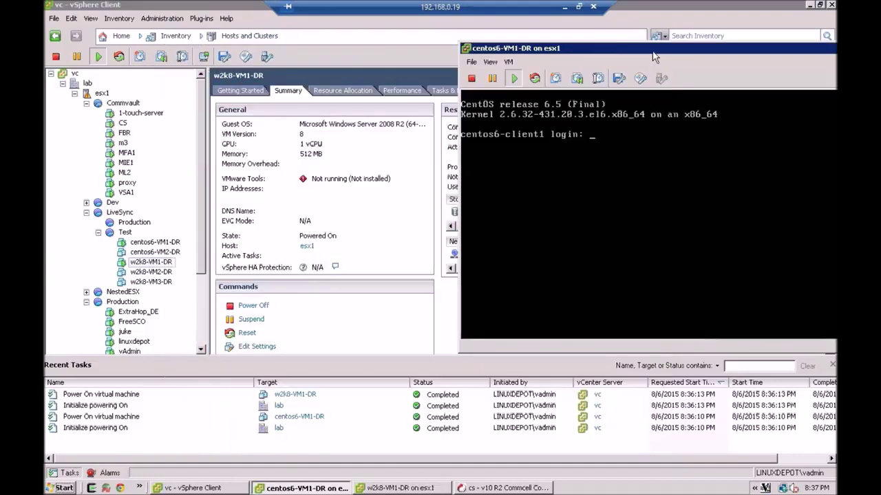
left_click_drag(606, 46, 578, 58)
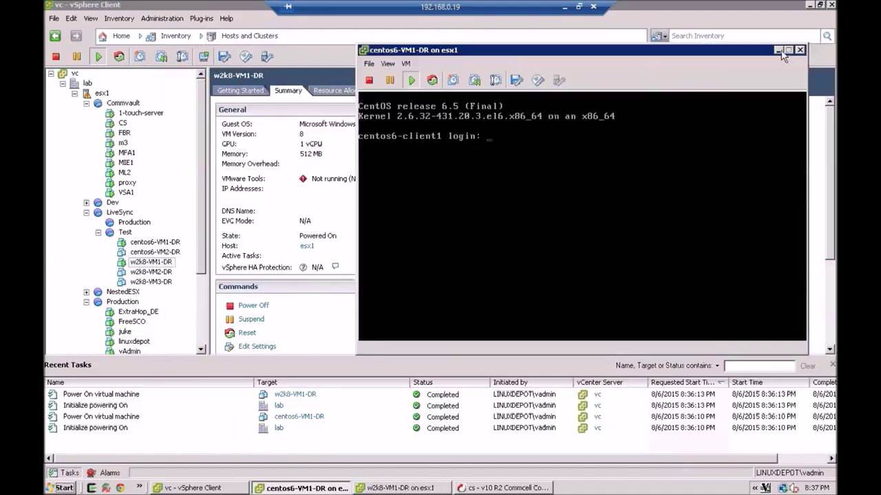
left_click(776, 50)
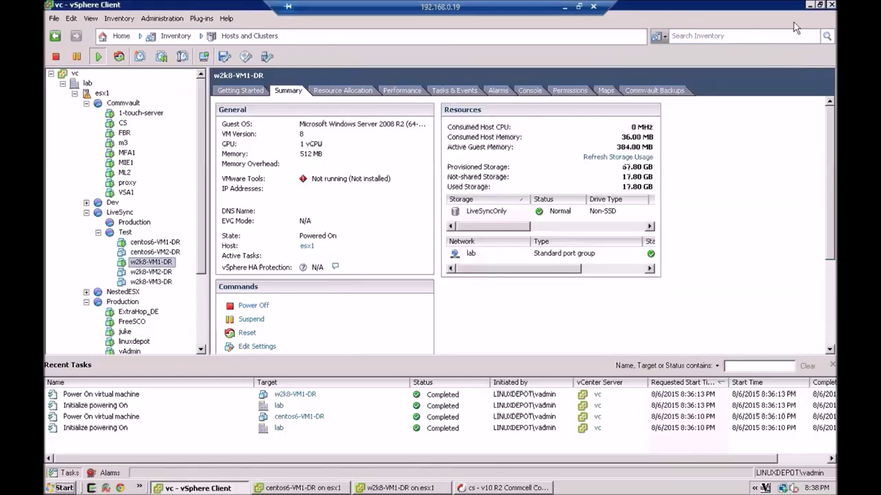